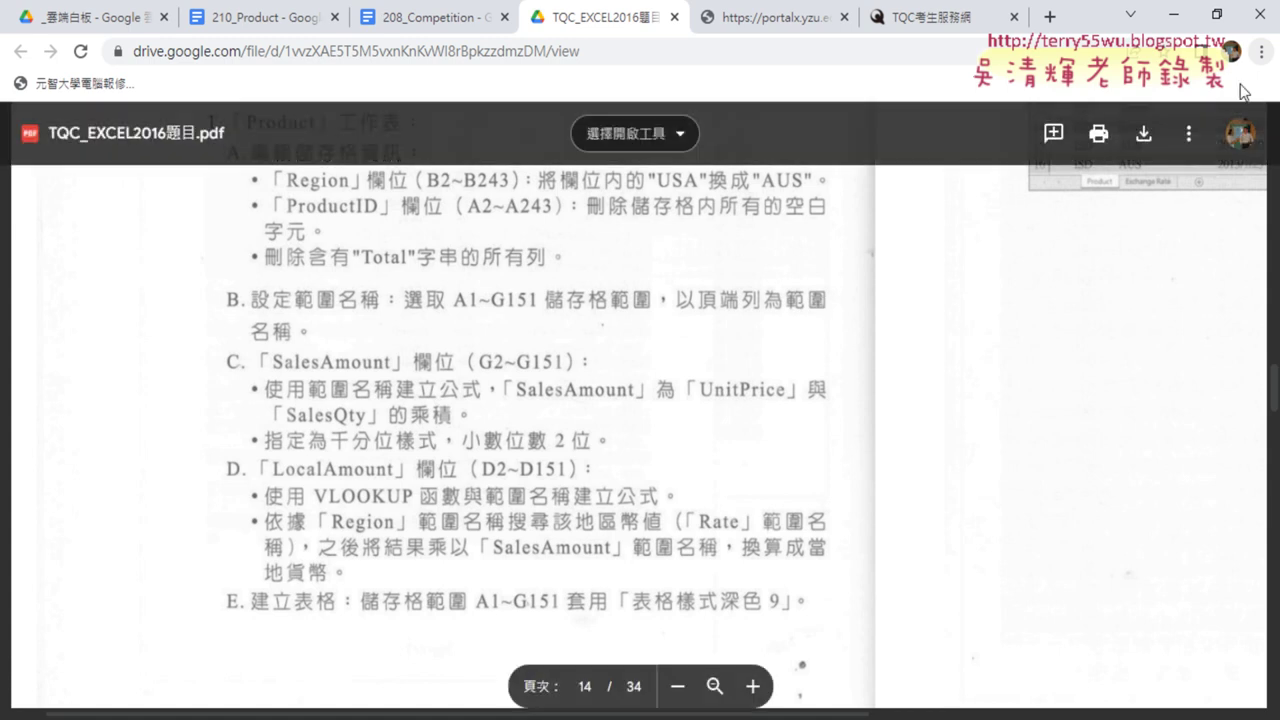
Step: Switch from the task PDF to the EXD02 workbook's Product sheet in Excel
{"action": "left_click", "coordinate": [1180, 24]}
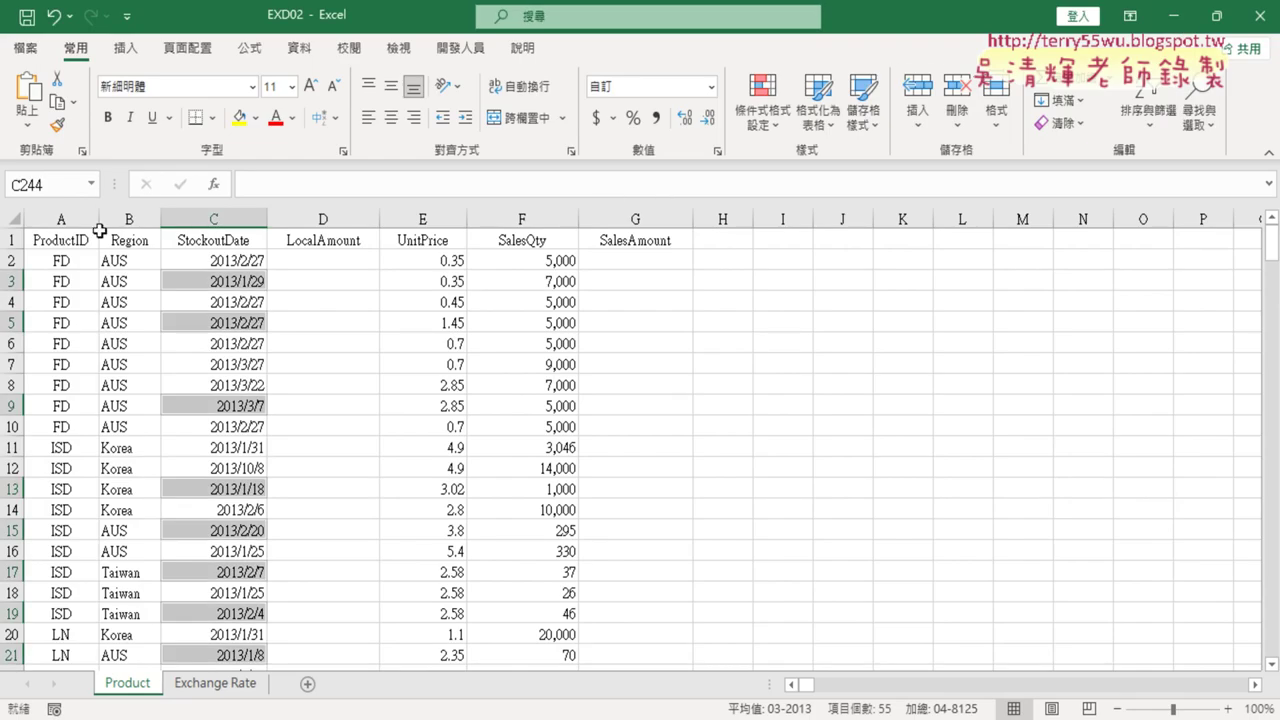
Step: Select the whole data block from A1, then just the ProductID values A2:A151
{"action": "left_click", "coordinate": [45, 244]}
{"action": "key", "text": "ctrl+shift+Right"}
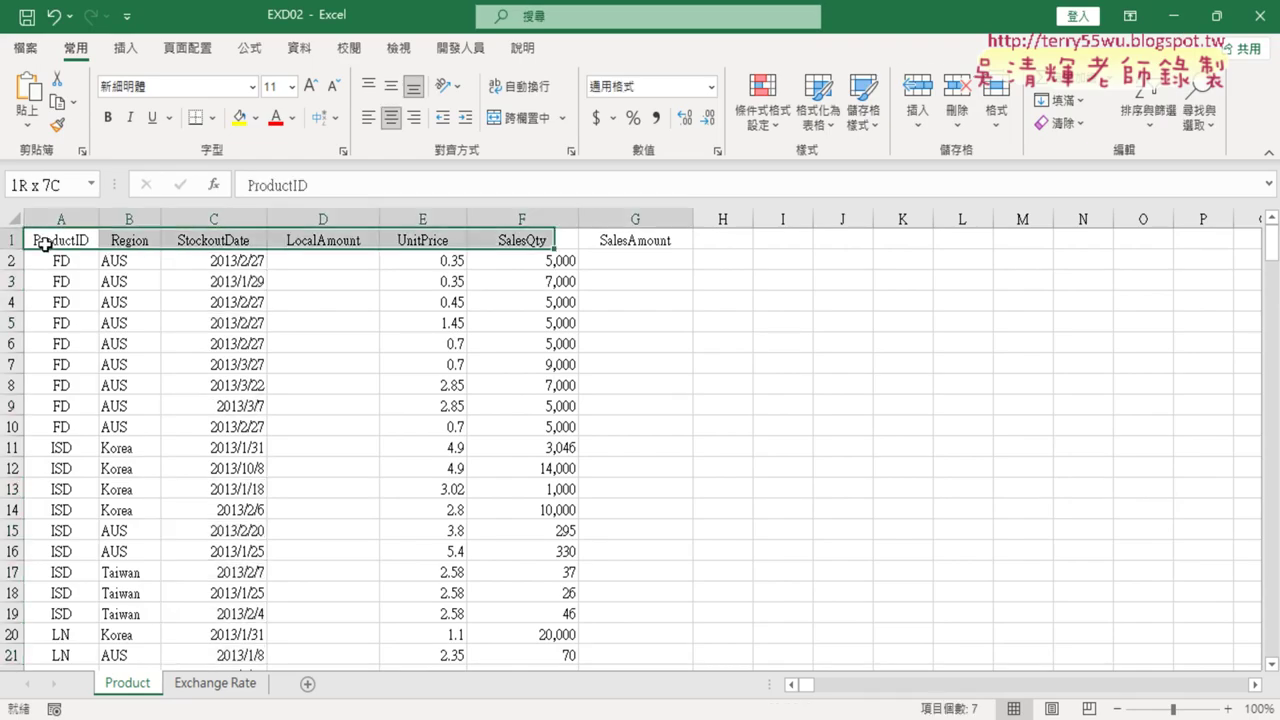
{"action": "key", "text": "ctrl+shift+Down"}
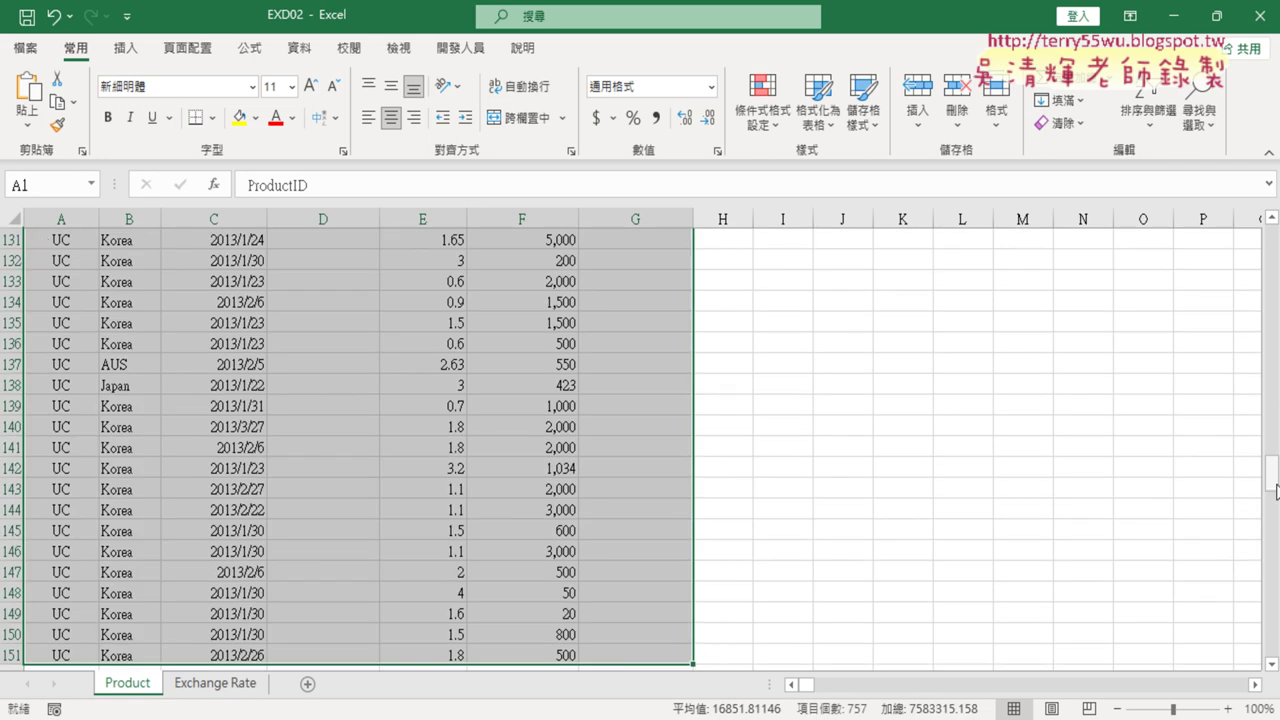
{"action": "left_click_drag", "start_coordinate": [1271, 478], "coordinate": [1271, 242]}
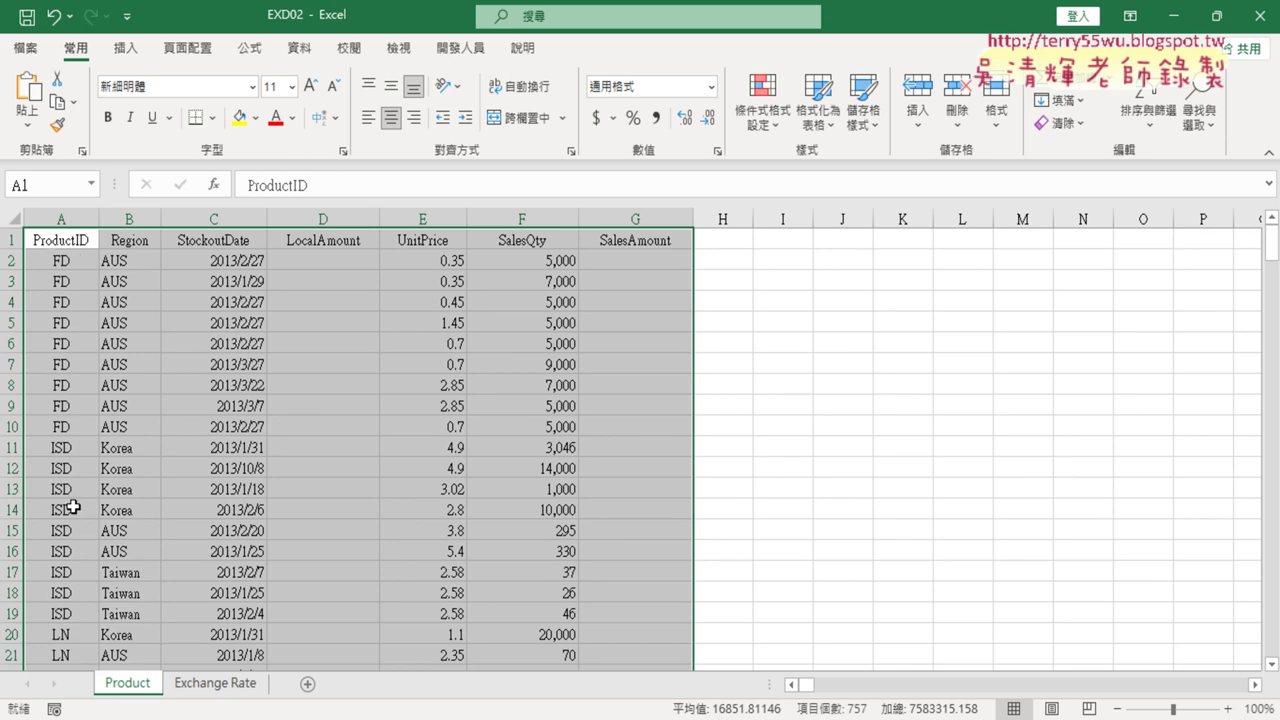
{"action": "left_click", "coordinate": [61, 260]}
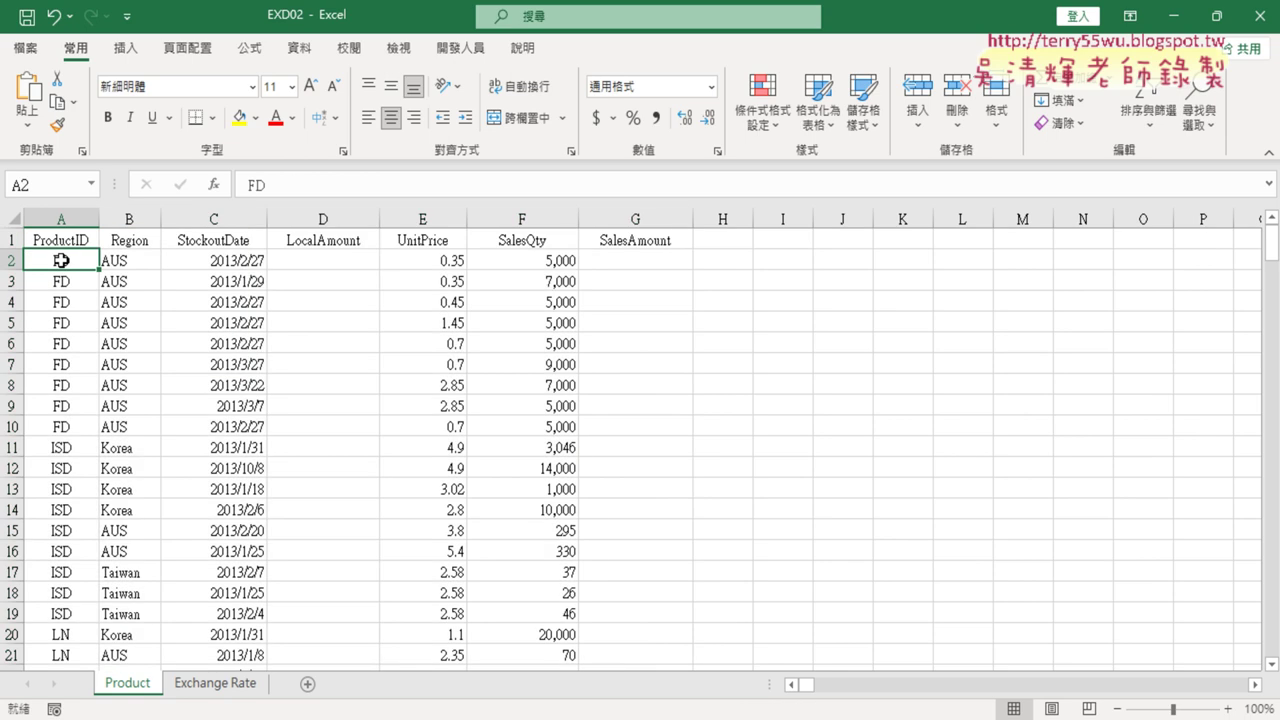
{"action": "key", "text": "ctrl+shift+Down"}
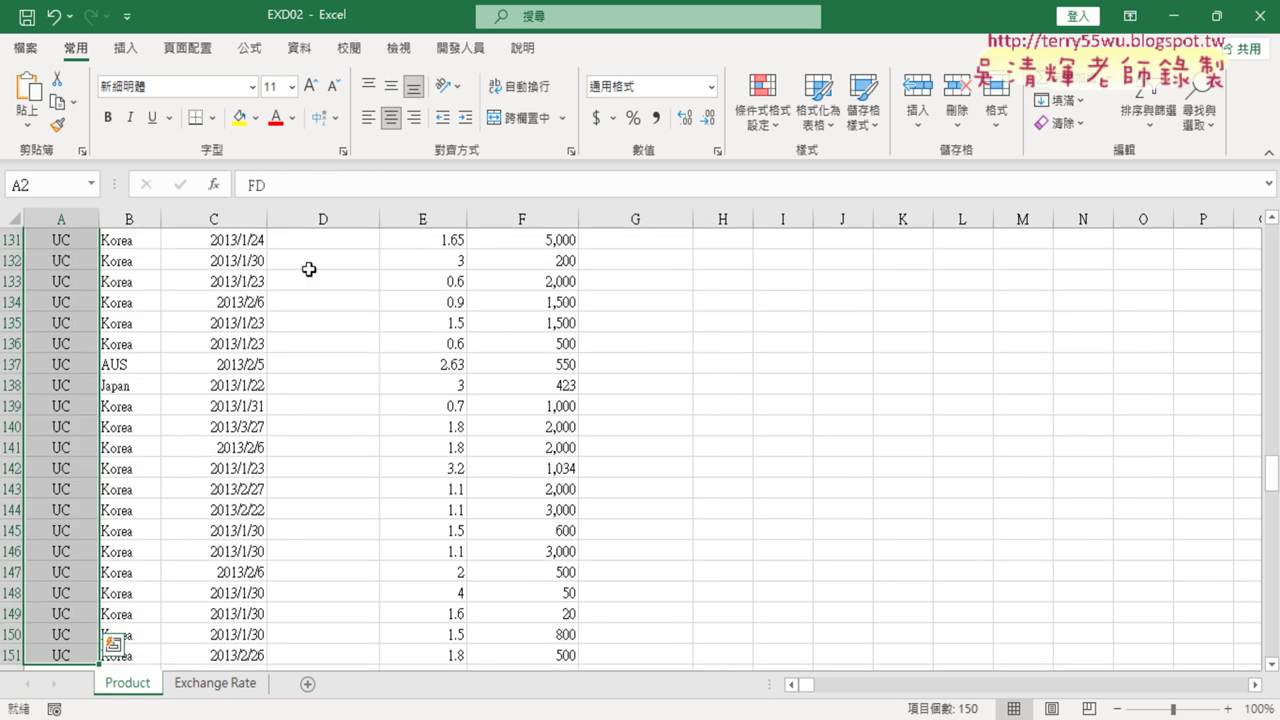
{"action": "left_click_drag", "start_coordinate": [1271, 474], "coordinate": [1271, 240]}
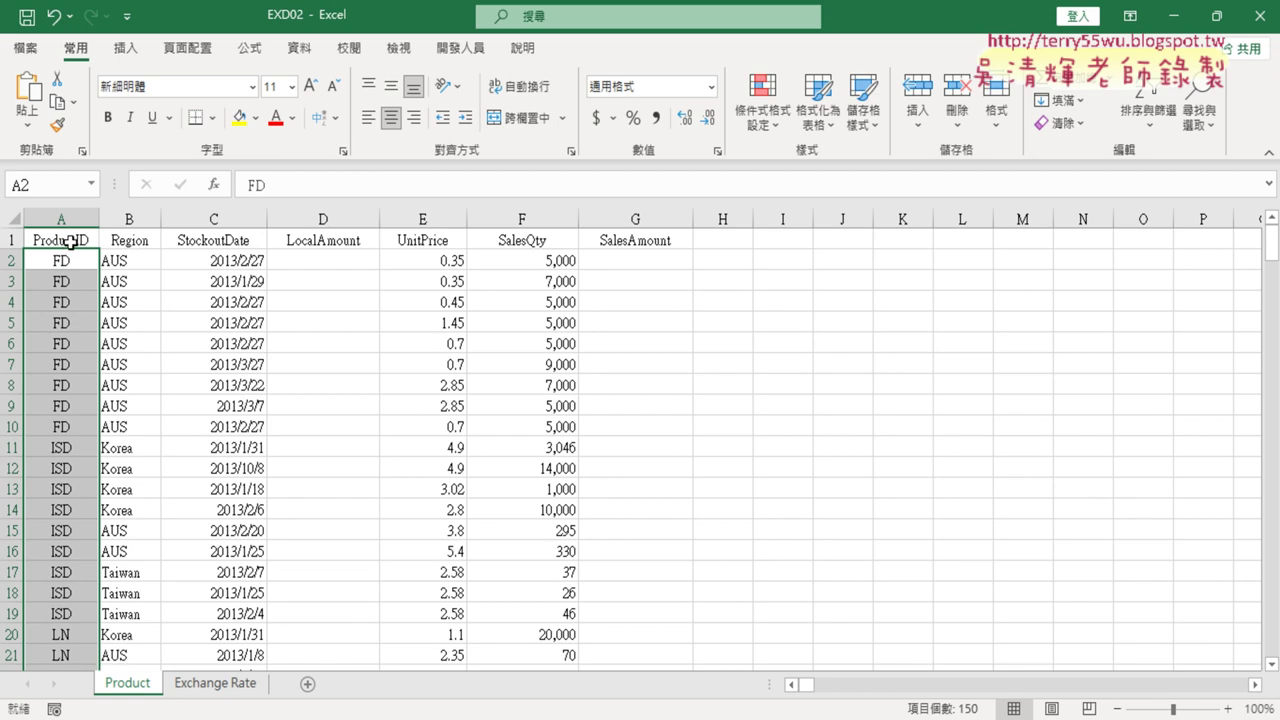
Step: Copy the ProductID header text and name A2:A151 'ProductID' via the Name Box
{"action": "left_click", "coordinate": [70, 242]}
{"action": "left_click_drag", "start_coordinate": [308, 186], "coordinate": [245, 186]}
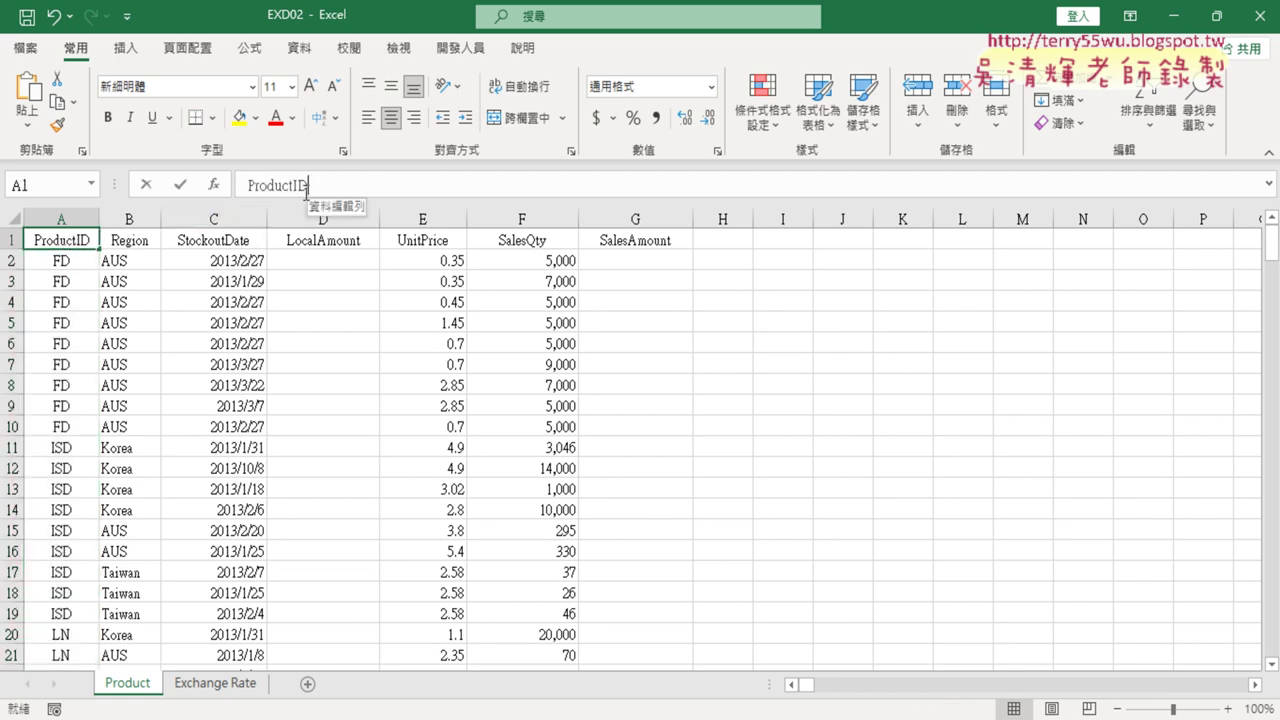
{"action": "key", "text": "ctrl+c"}
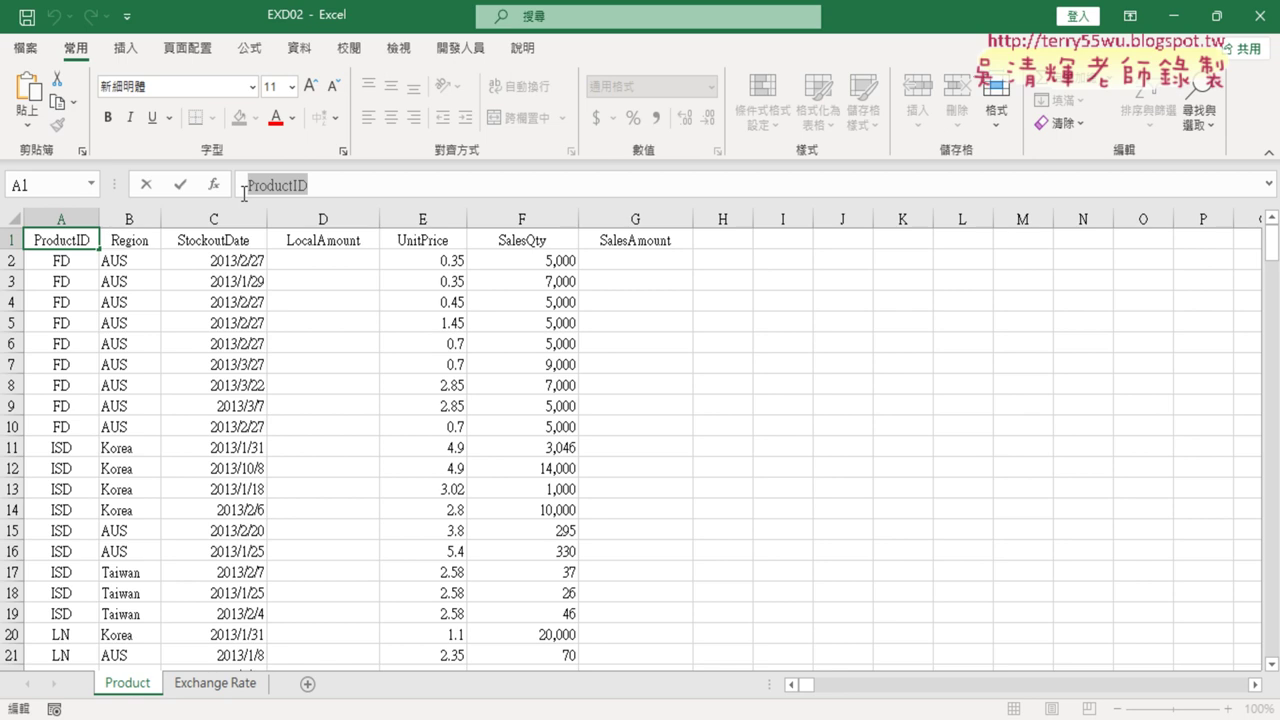
{"action": "left_click", "coordinate": [146, 186]}
{"action": "left_click", "coordinate": [60, 262]}
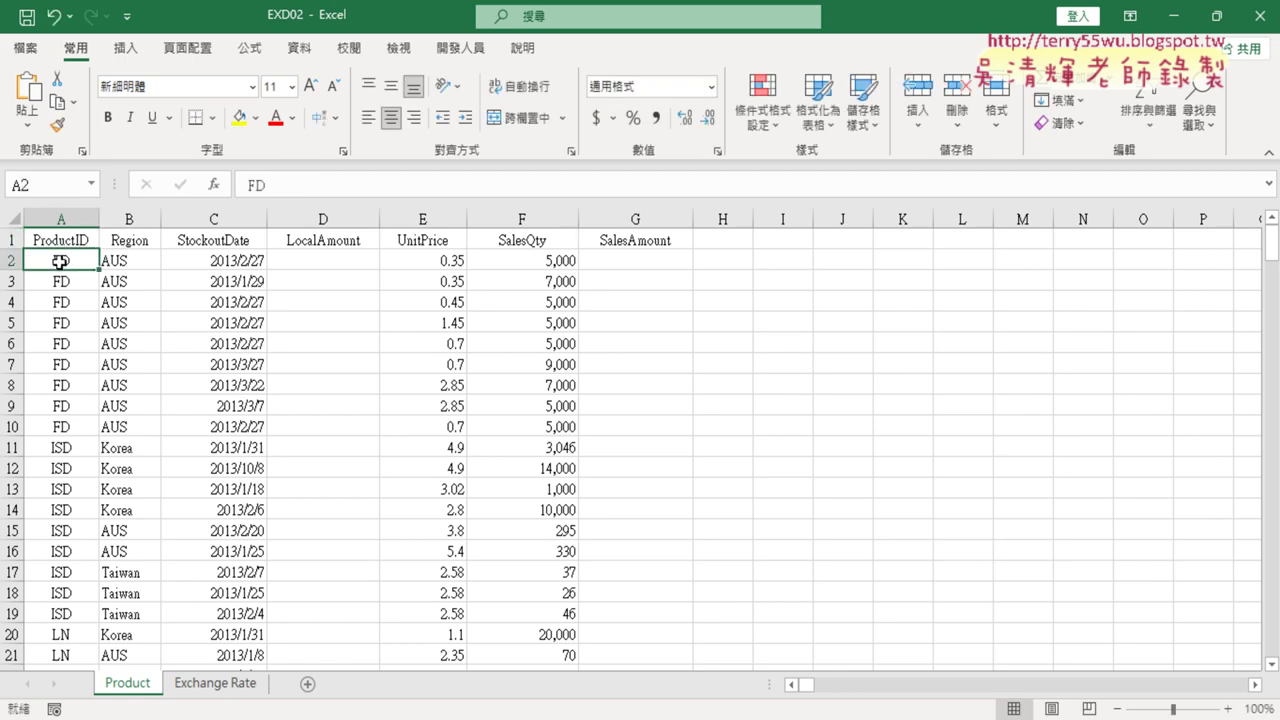
{"action": "key", "text": "ctrl+shift+Down"}
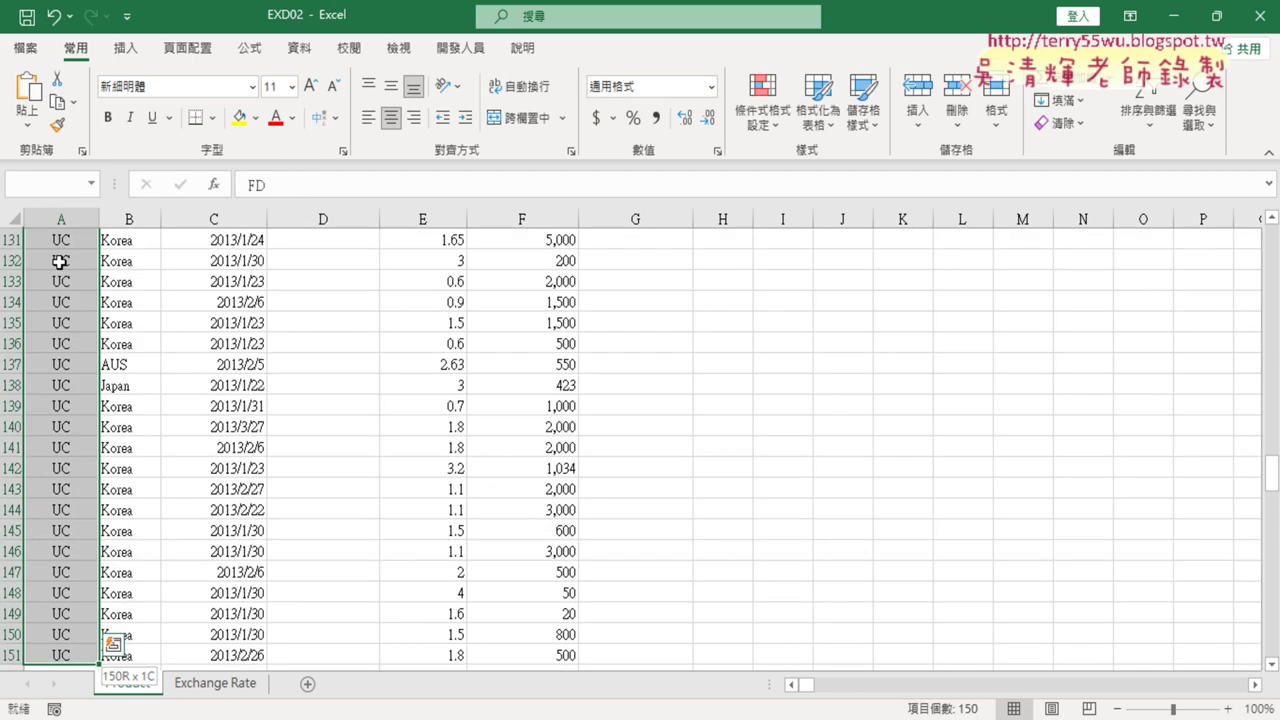
{"action": "left_click", "coordinate": [50, 185]}
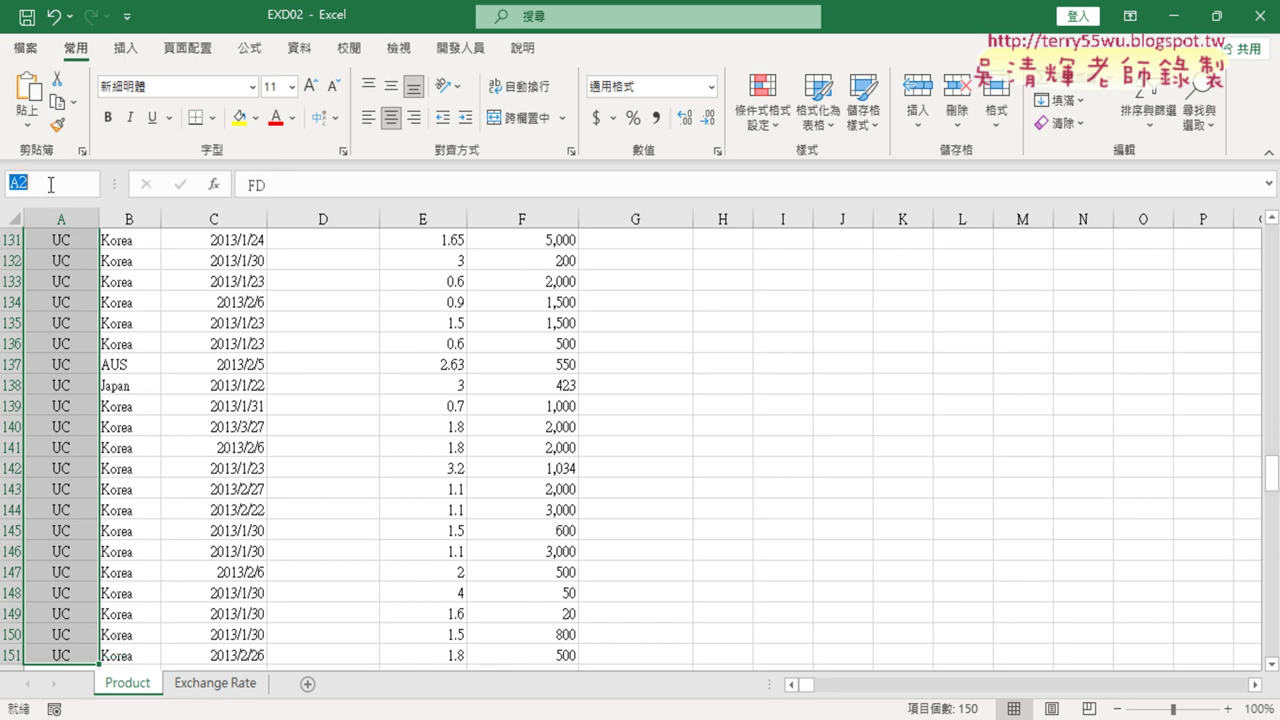
{"action": "type", "text": "ProductID"}
{"action": "key", "text": "Return"}
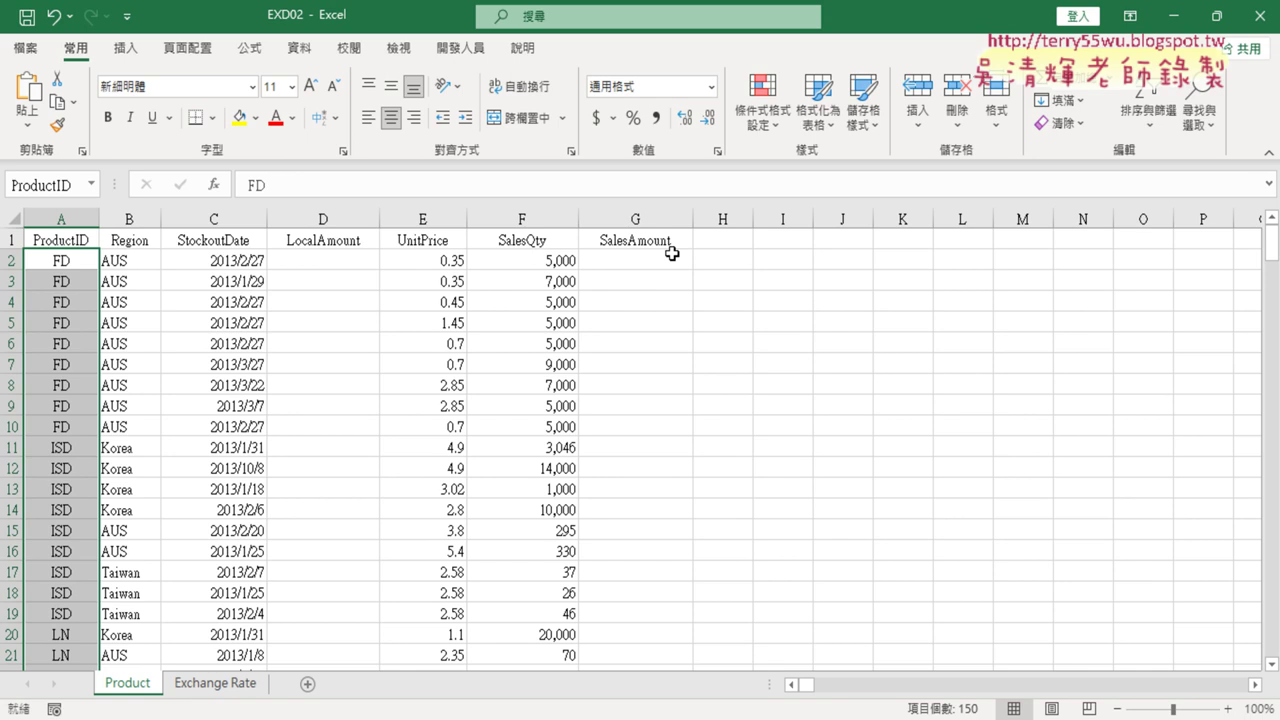
Step: Undo the ProductID name and select the full table A1:G151 with Formulas tools showing
{"action": "key", "text": "ctrl+z"}
{"action": "left_click", "coordinate": [52, 240]}
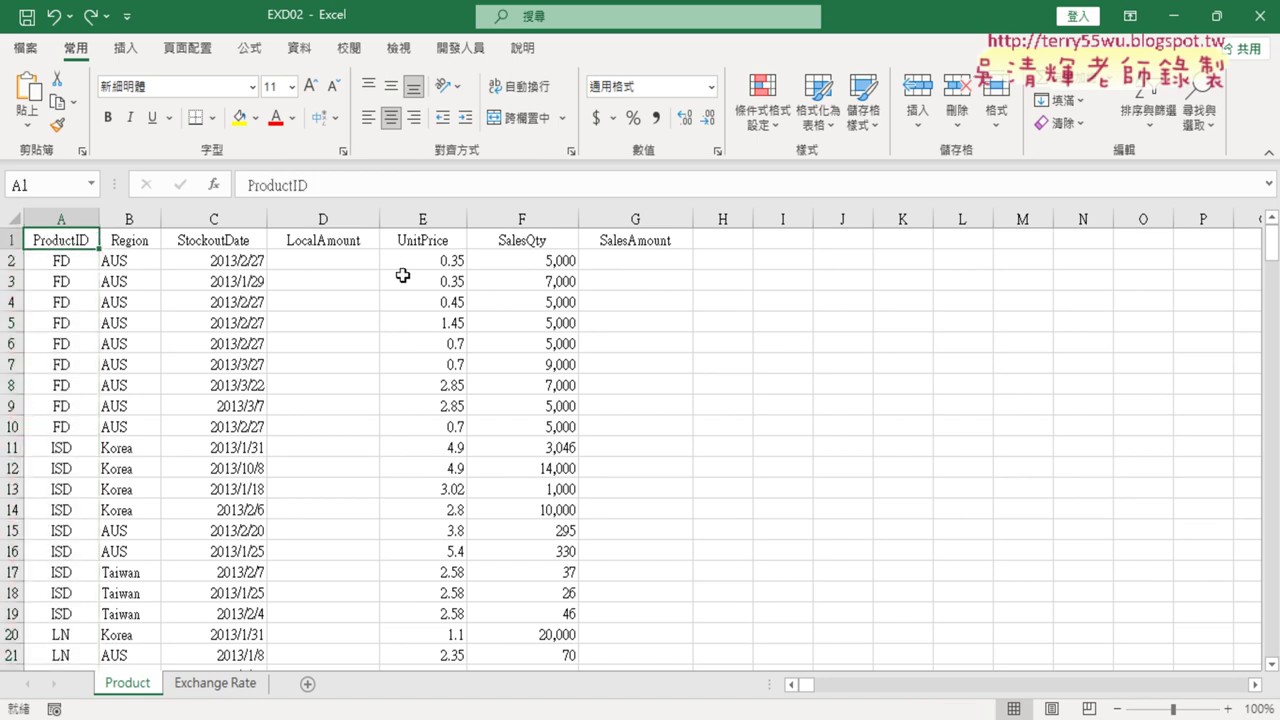
{"action": "key", "text": "ctrl+shift+Right"}
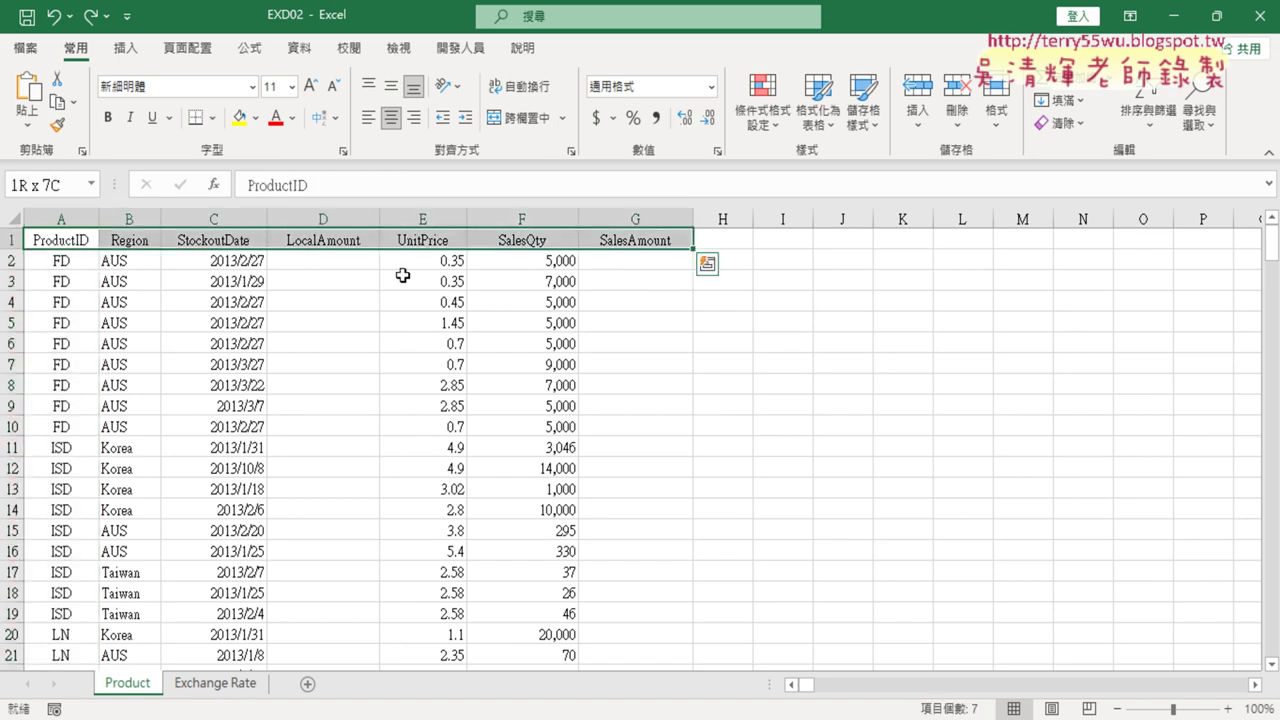
{"action": "key", "text": "ctrl+shift+Down"}
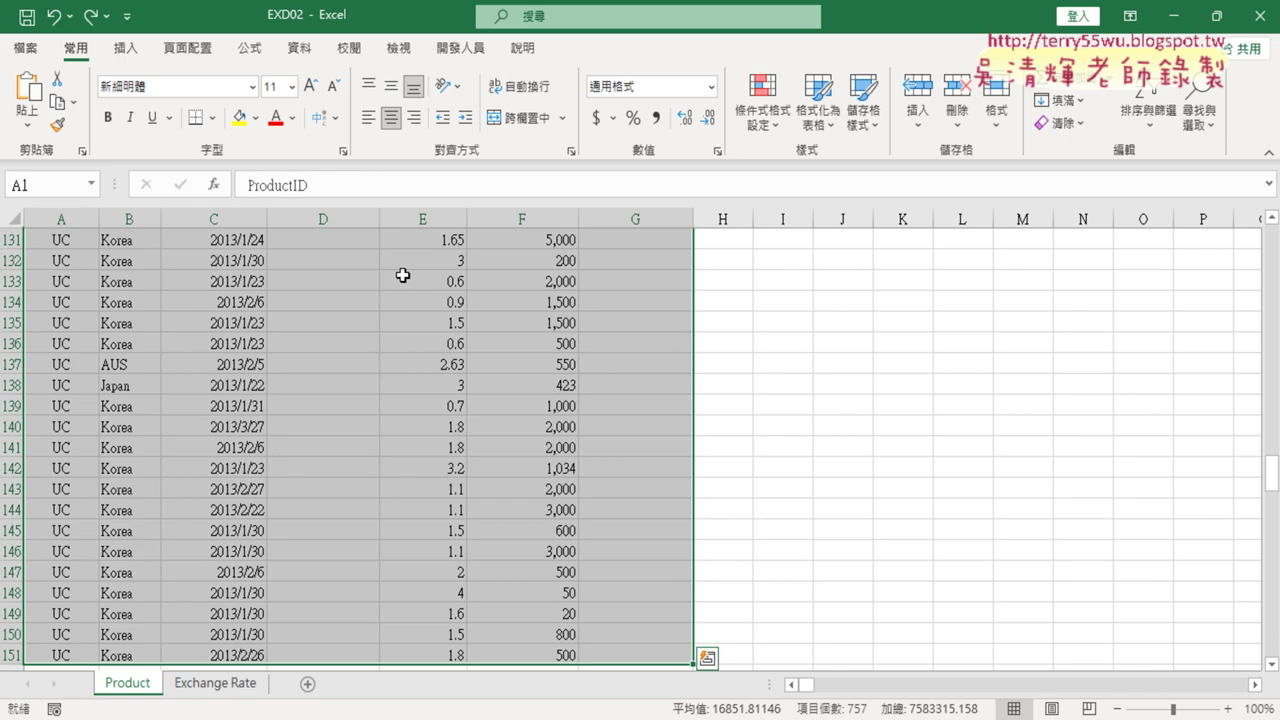
{"action": "left_click", "coordinate": [250, 48]}
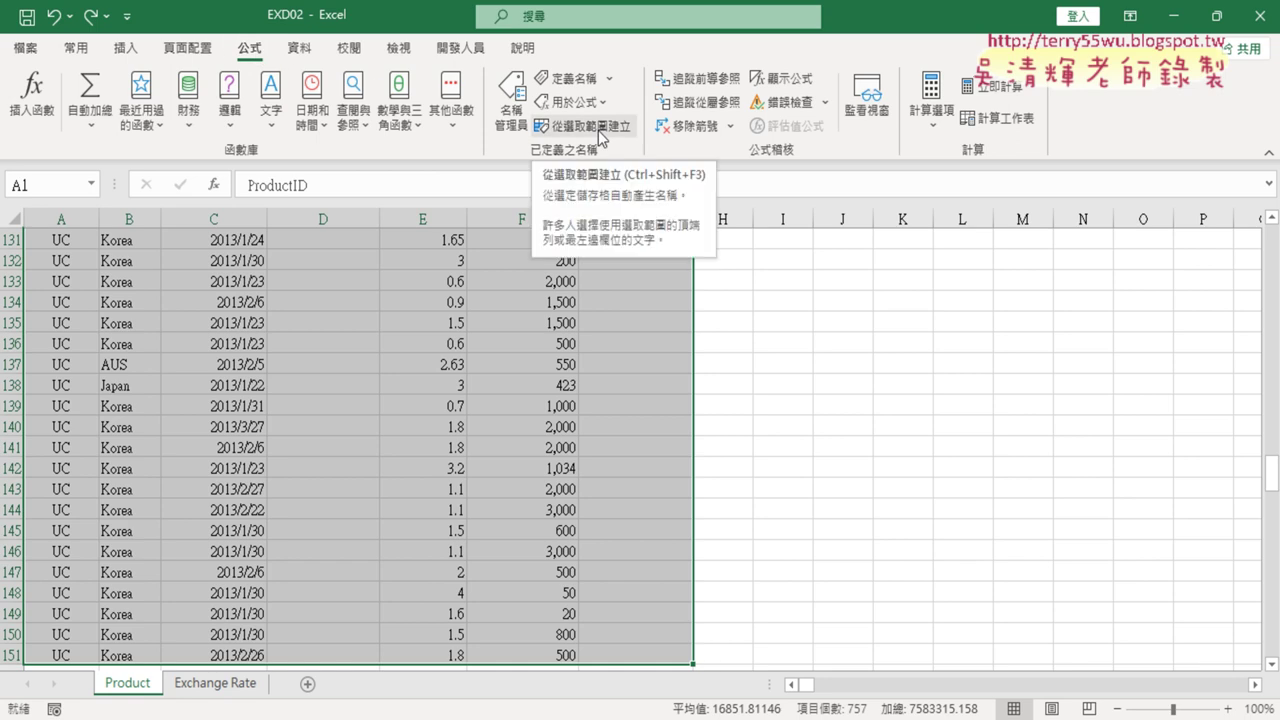
Step: Create range names from the Top row headers of A1:G151, with Left column unchecked
{"action": "left_click_drag", "start_coordinate": [1272, 480], "coordinate": [1272, 245]}
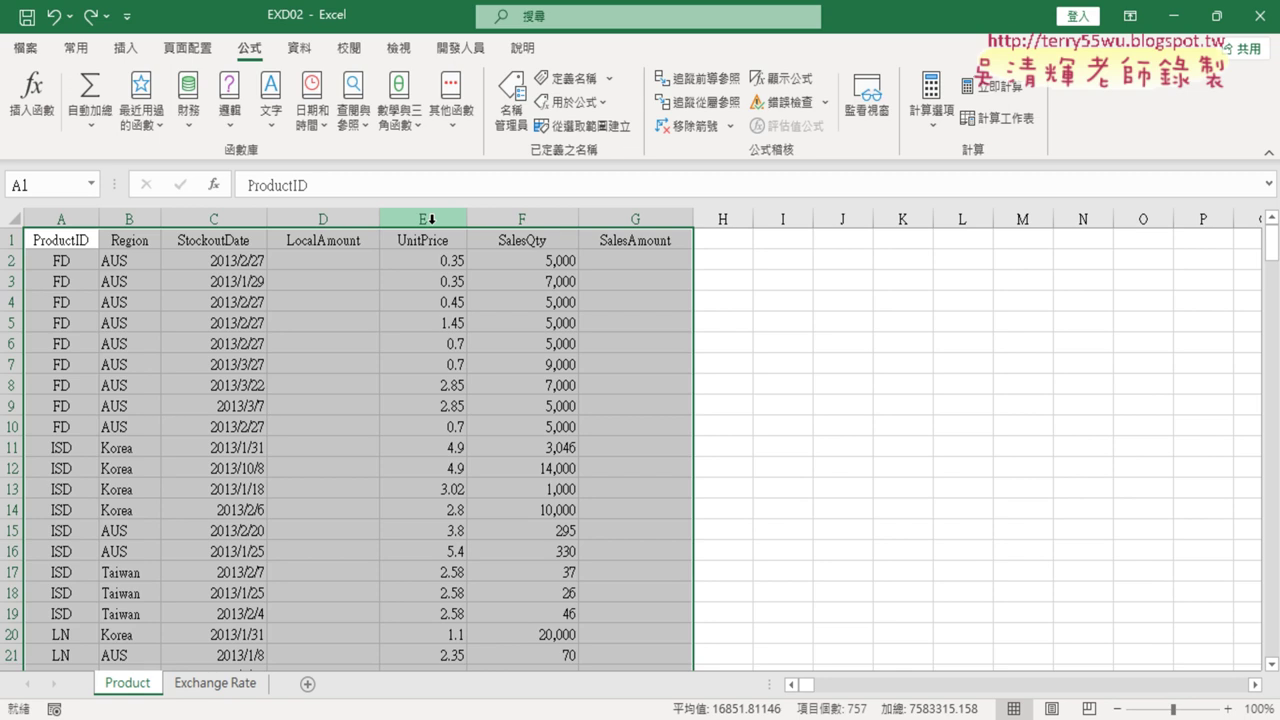
{"action": "left_click", "coordinate": [585, 126]}
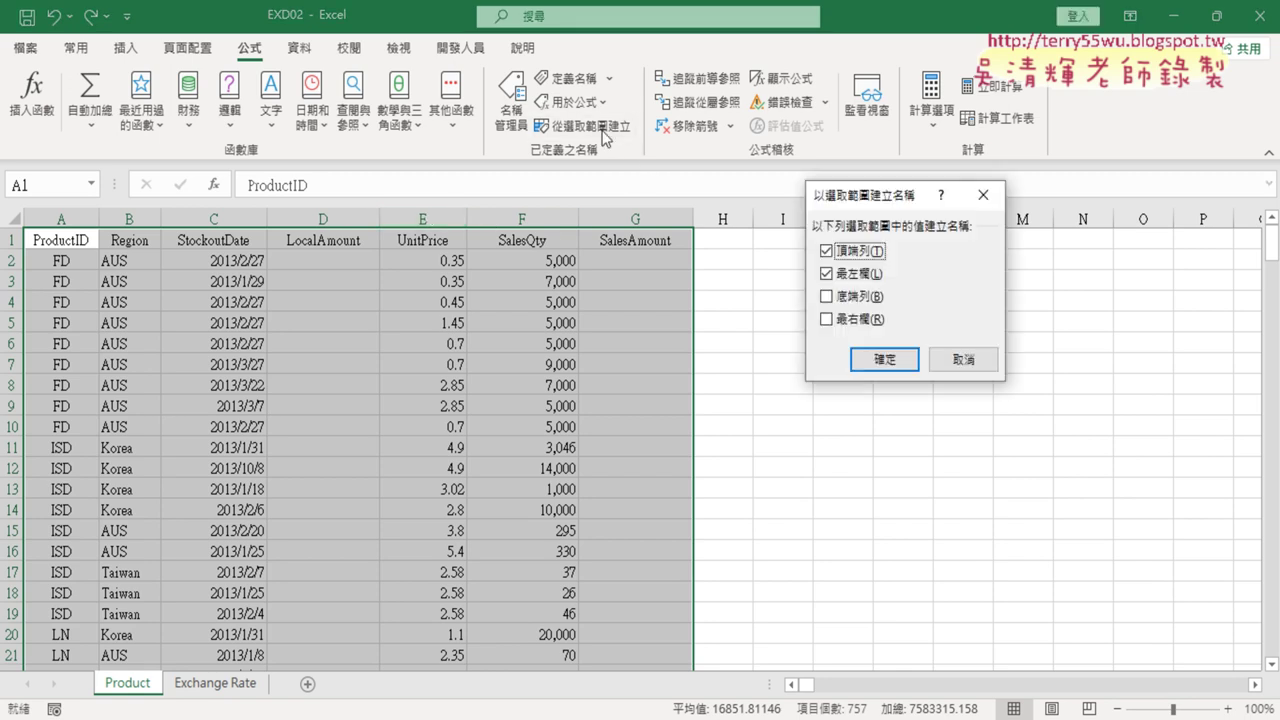
{"action": "left_click", "coordinate": [827, 274]}
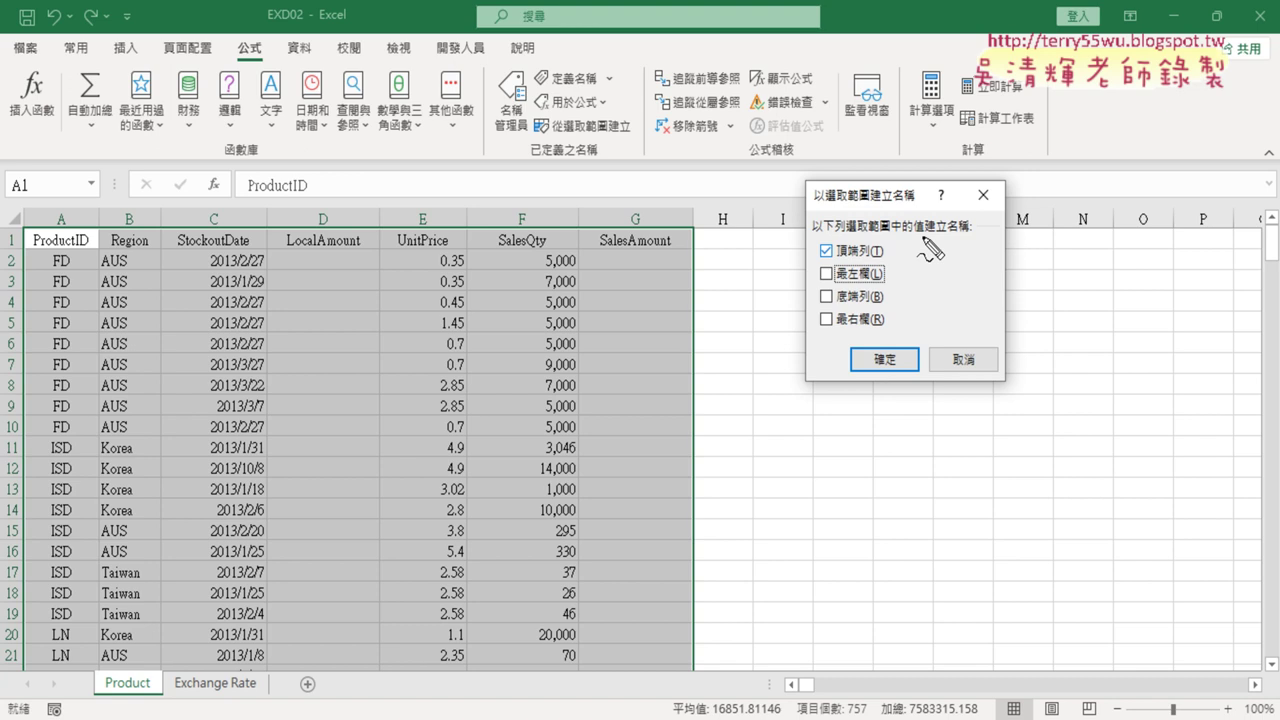
{"action": "left_click_drag", "start_coordinate": [948, 235], "coordinate": [963, 233]}
{"action": "left_click_drag", "start_coordinate": [834, 259], "coordinate": [868, 257]}
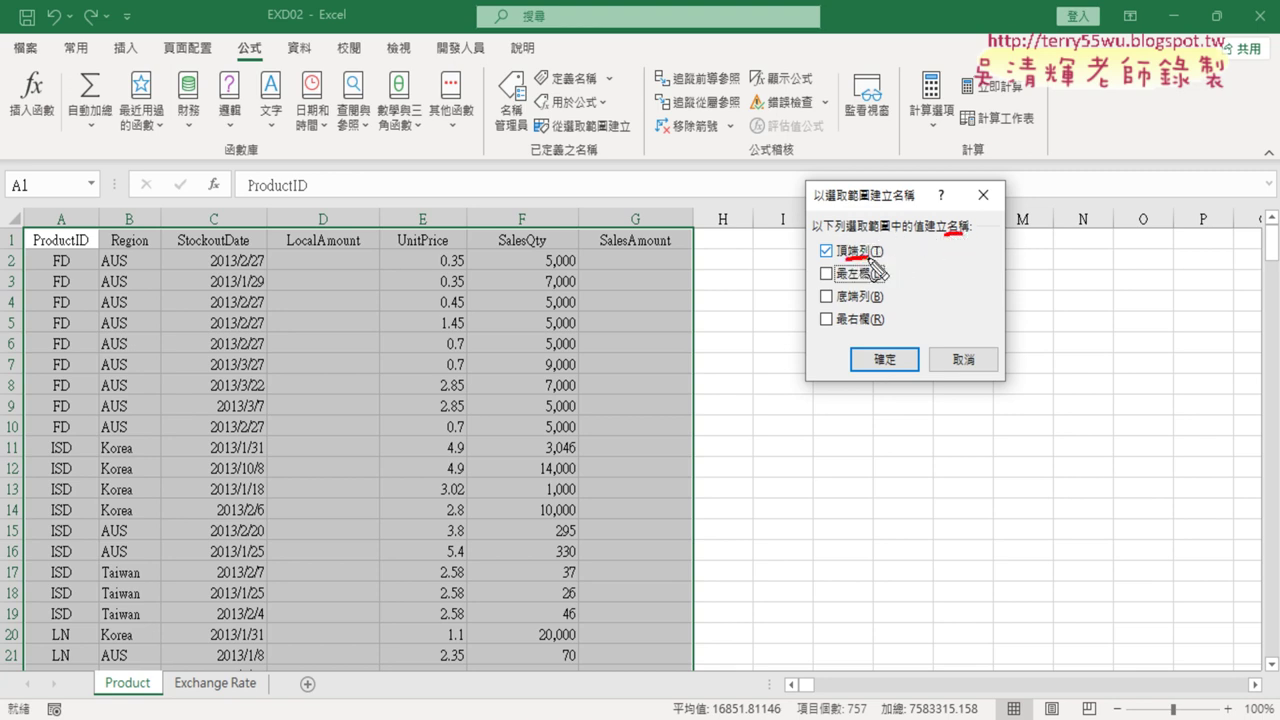
{"action": "mouse_move", "coordinate": [88, 250]}
{"action": "left_mouse_down"}
{"action": "mouse_move", "coordinate": [32, 249]}
{"action": "mouse_move", "coordinate": [88, 236]}
{"action": "left_mouse_up"}
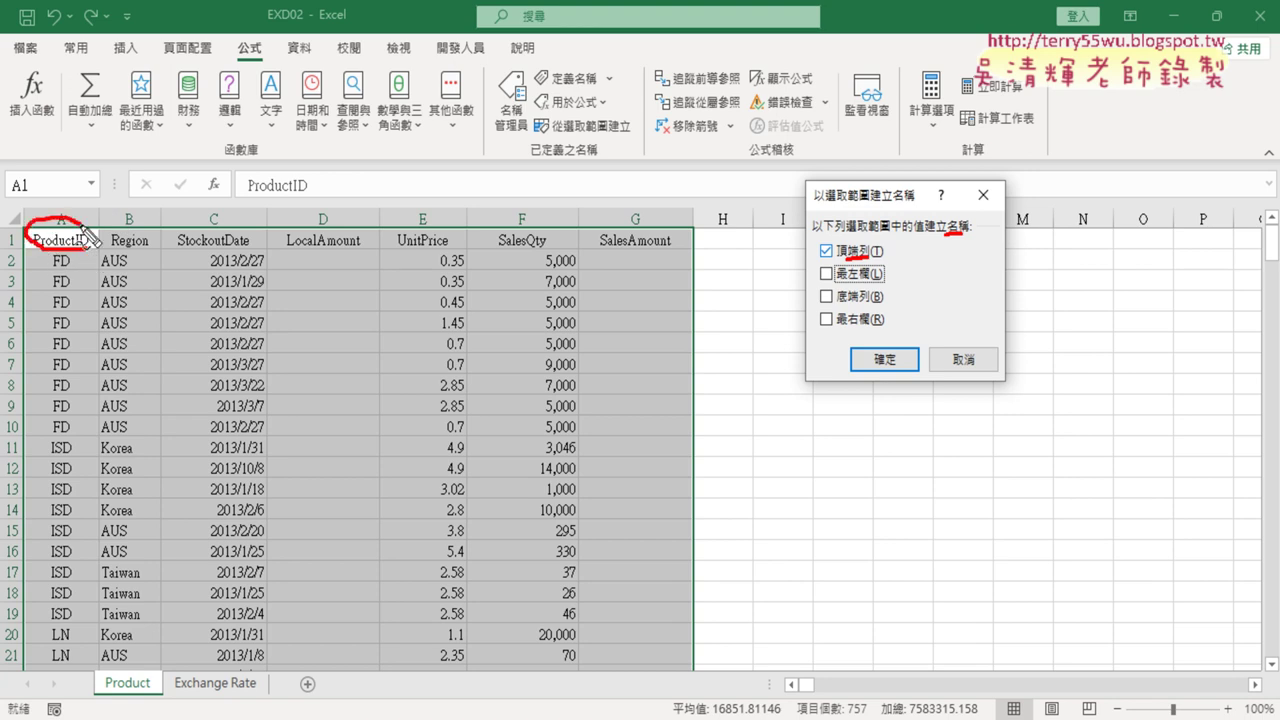
{"action": "left_click_drag", "start_coordinate": [30, 548], "coordinate": [55, 575]}
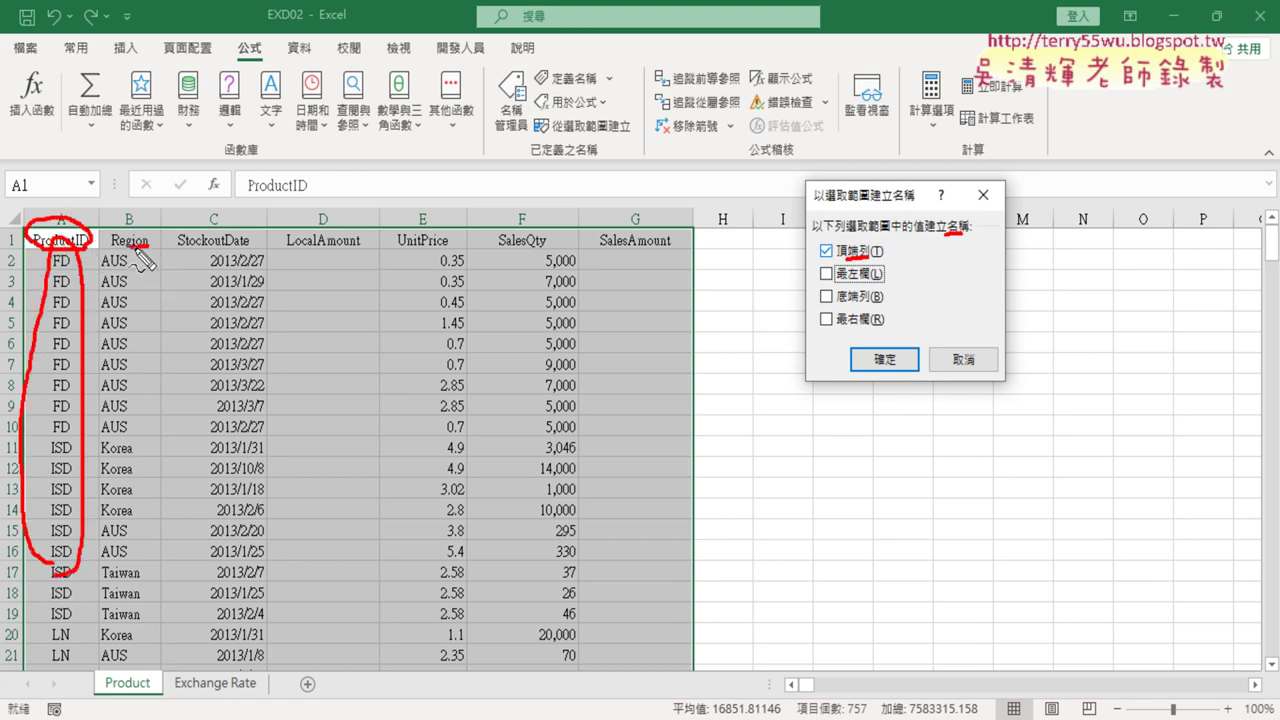
{"action": "left_click_drag", "start_coordinate": [152, 232], "coordinate": [112, 250]}
{"action": "mouse_move", "coordinate": [104, 608]}
{"action": "left_mouse_down"}
{"action": "mouse_move", "coordinate": [106, 322]}
{"action": "mouse_move", "coordinate": [122, 622]}
{"action": "left_mouse_up"}
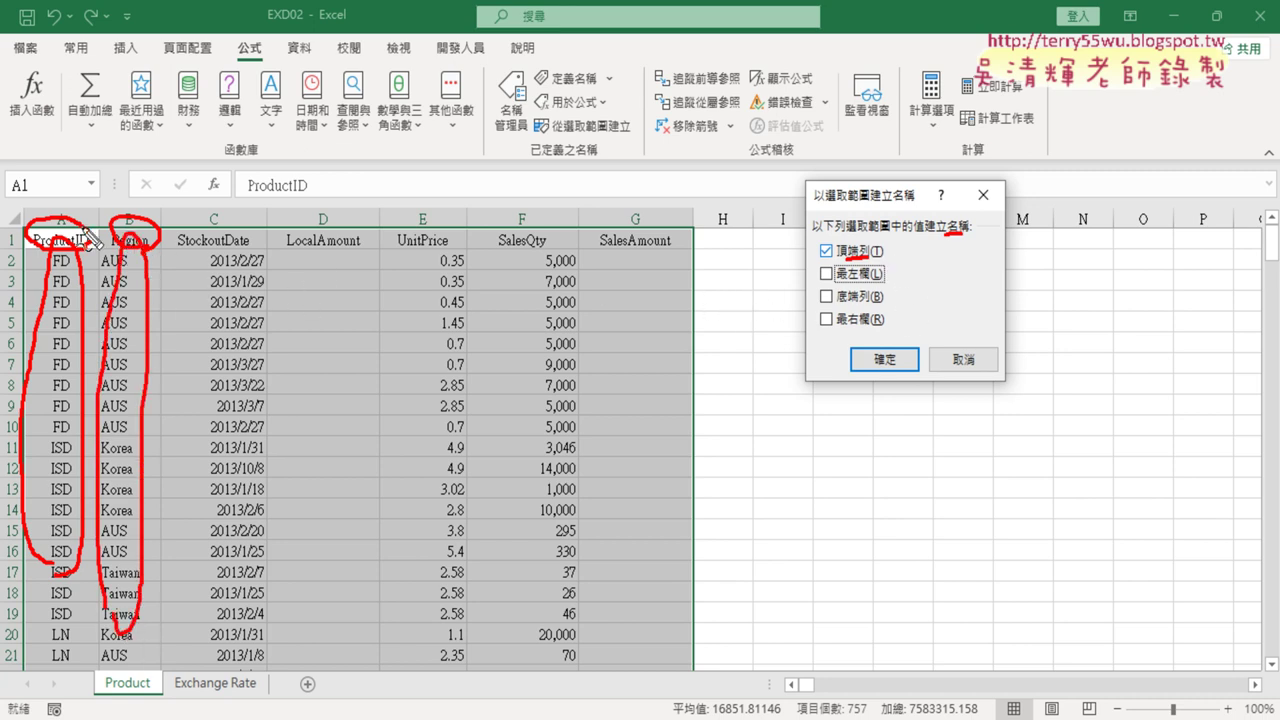
{"action": "key", "text": "Escape"}
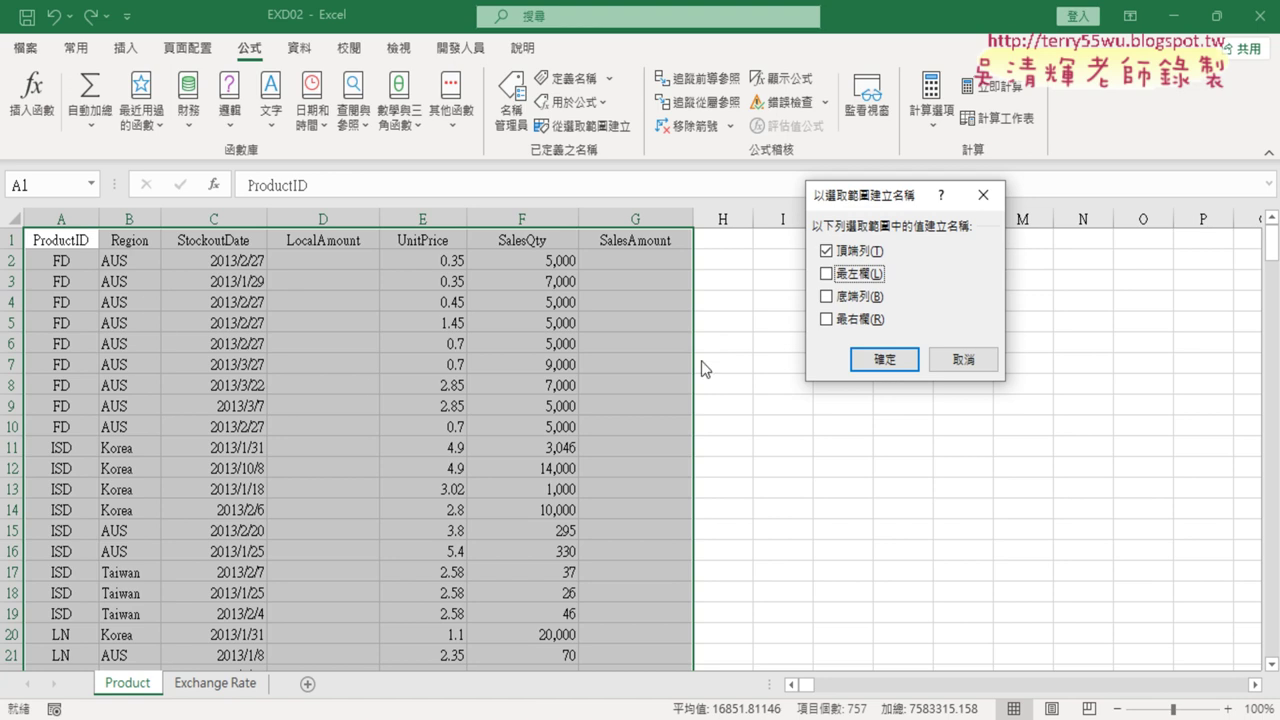
{"action": "left_click", "coordinate": [876, 362]}
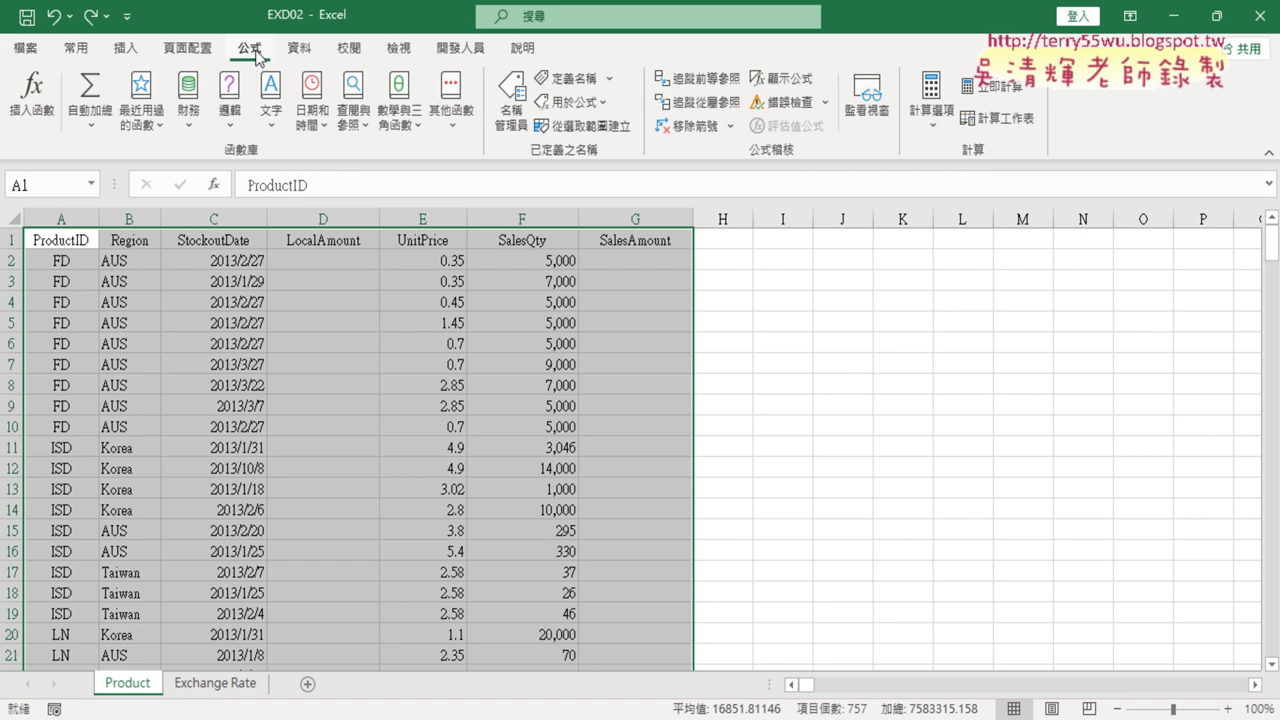
Step: Verify in Name Manager that ProductID refers to A2:A151 and Region to B2:B151
{"action": "left_click", "coordinate": [512, 112]}
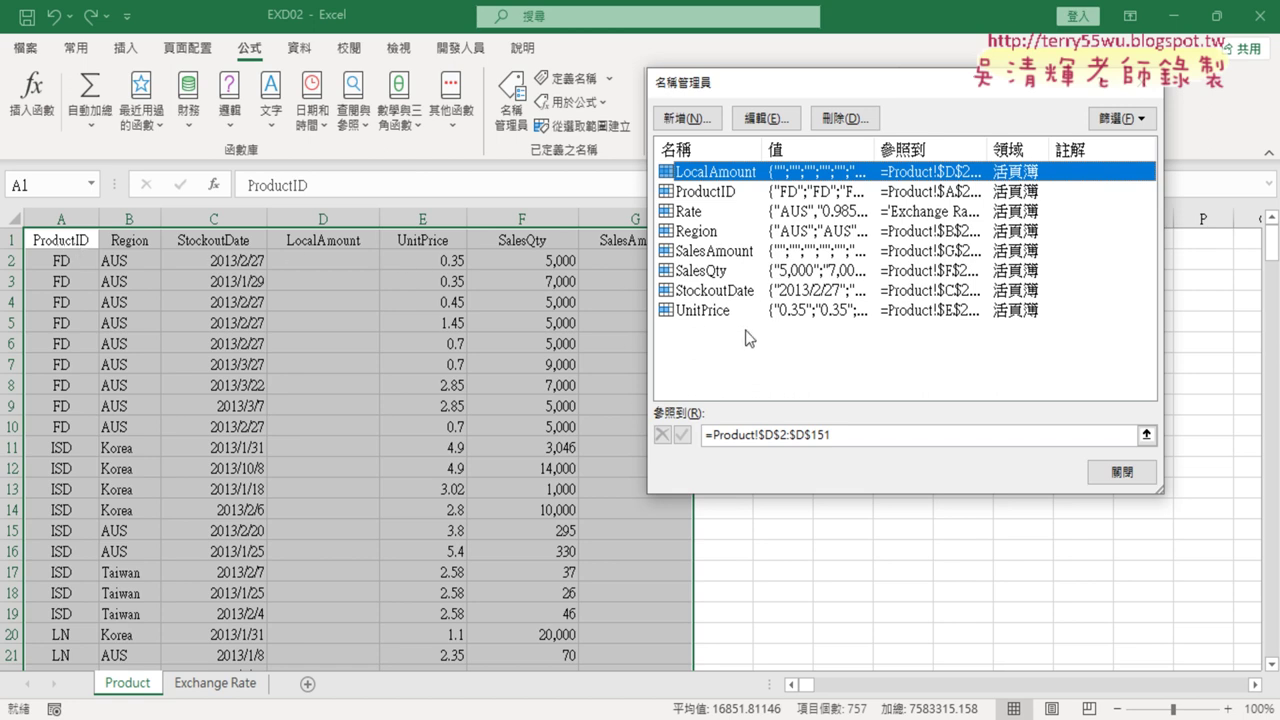
{"action": "left_click", "coordinate": [749, 195]}
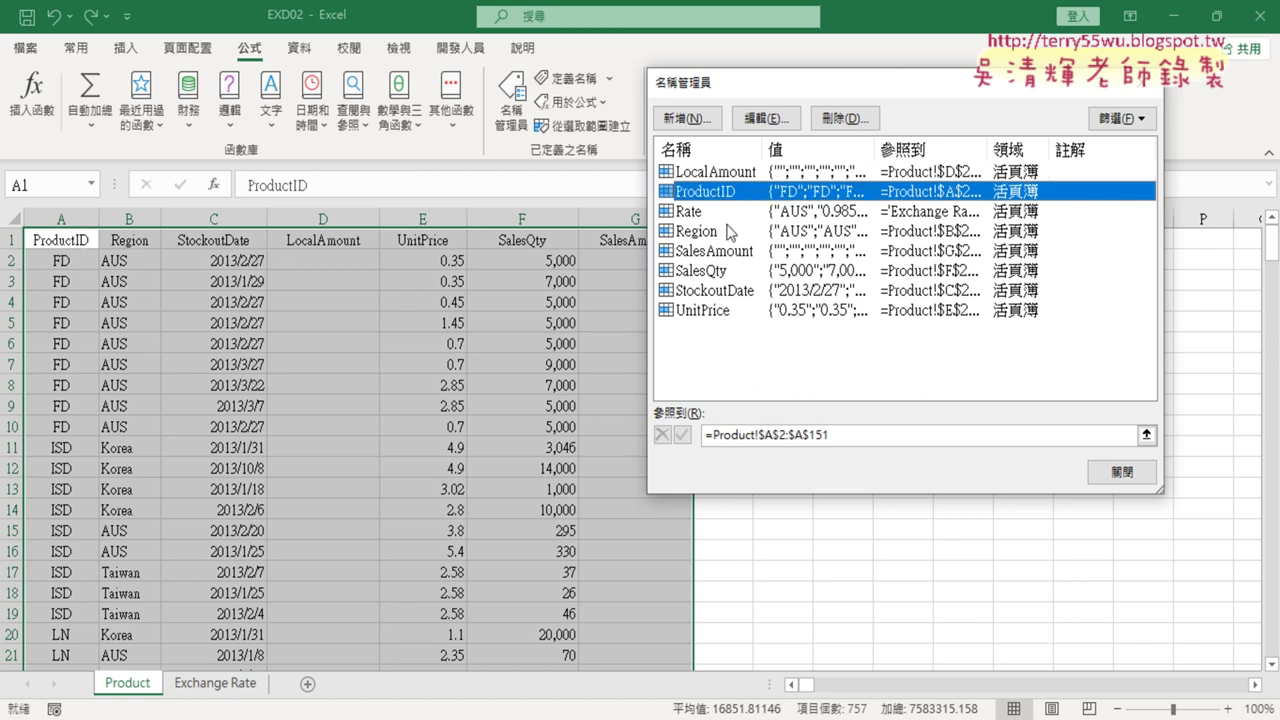
{"action": "left_click", "coordinate": [826, 436]}
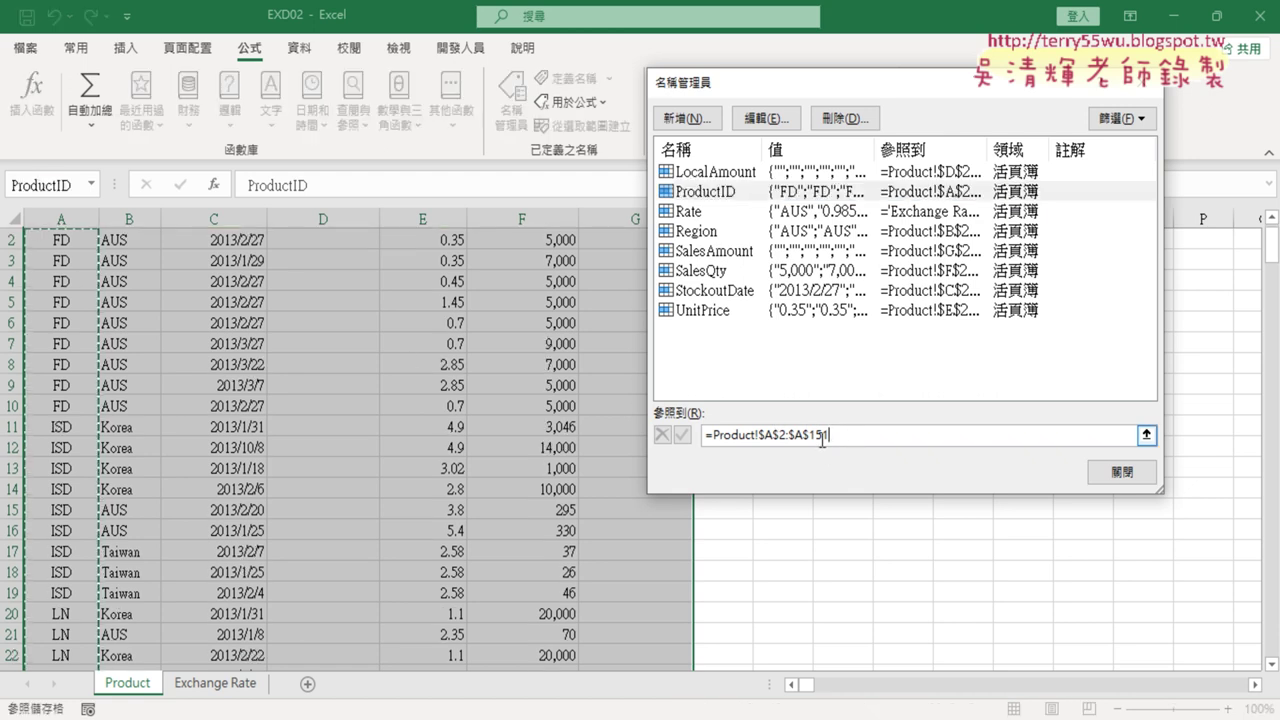
{"action": "scroll", "coordinate": [156, 268], "scroll_direction": "up", "scroll_amount": 1}
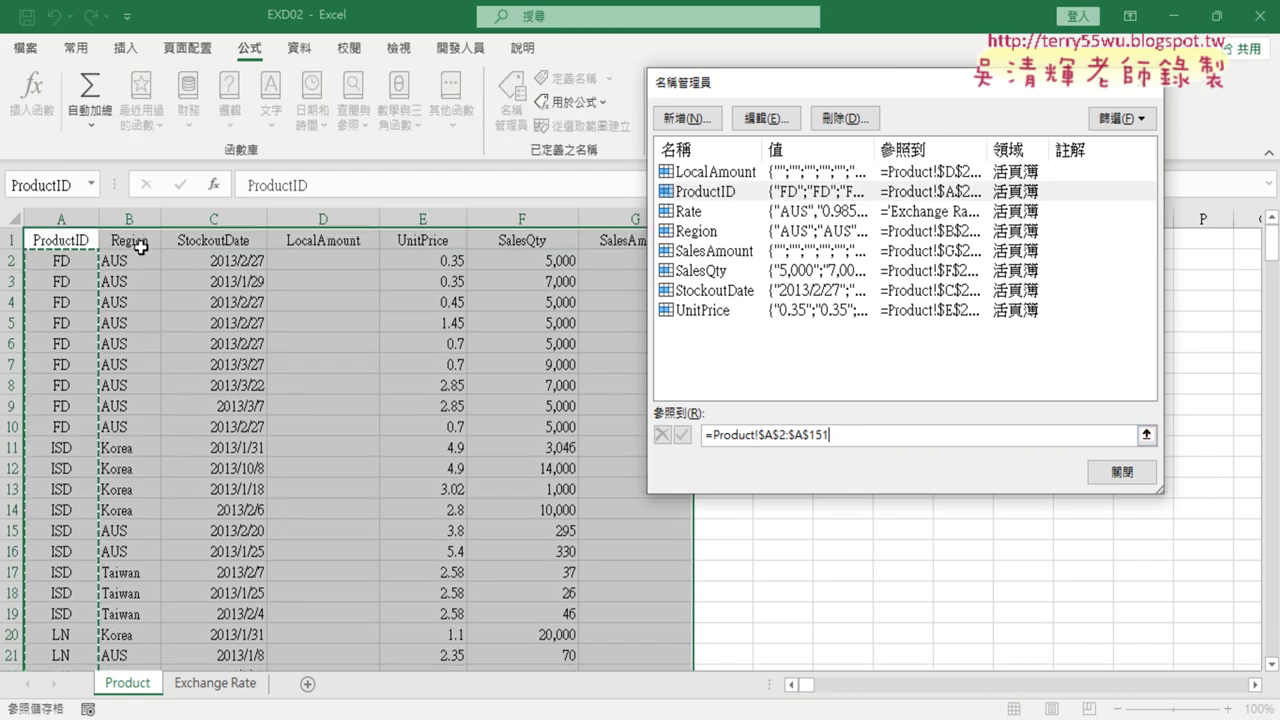
{"action": "left_click", "coordinate": [710, 240]}
{"action": "left_click", "coordinate": [710, 240]}
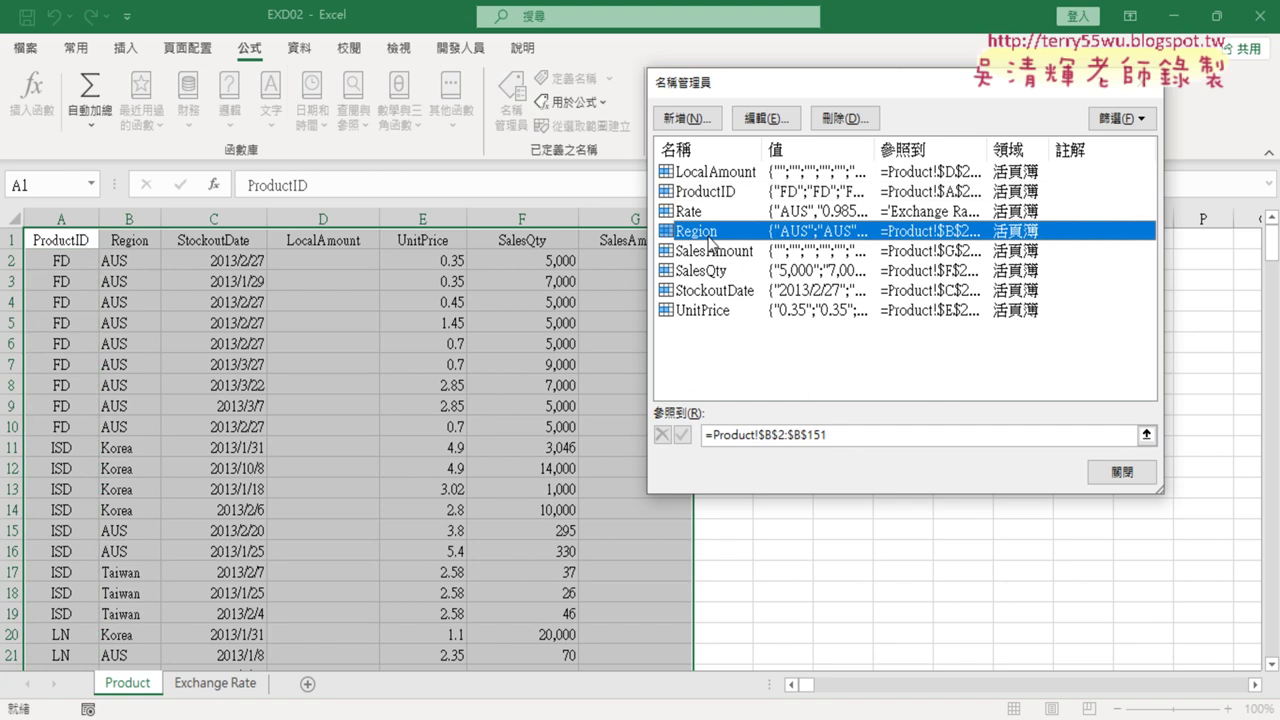
{"action": "left_click", "coordinate": [846, 436]}
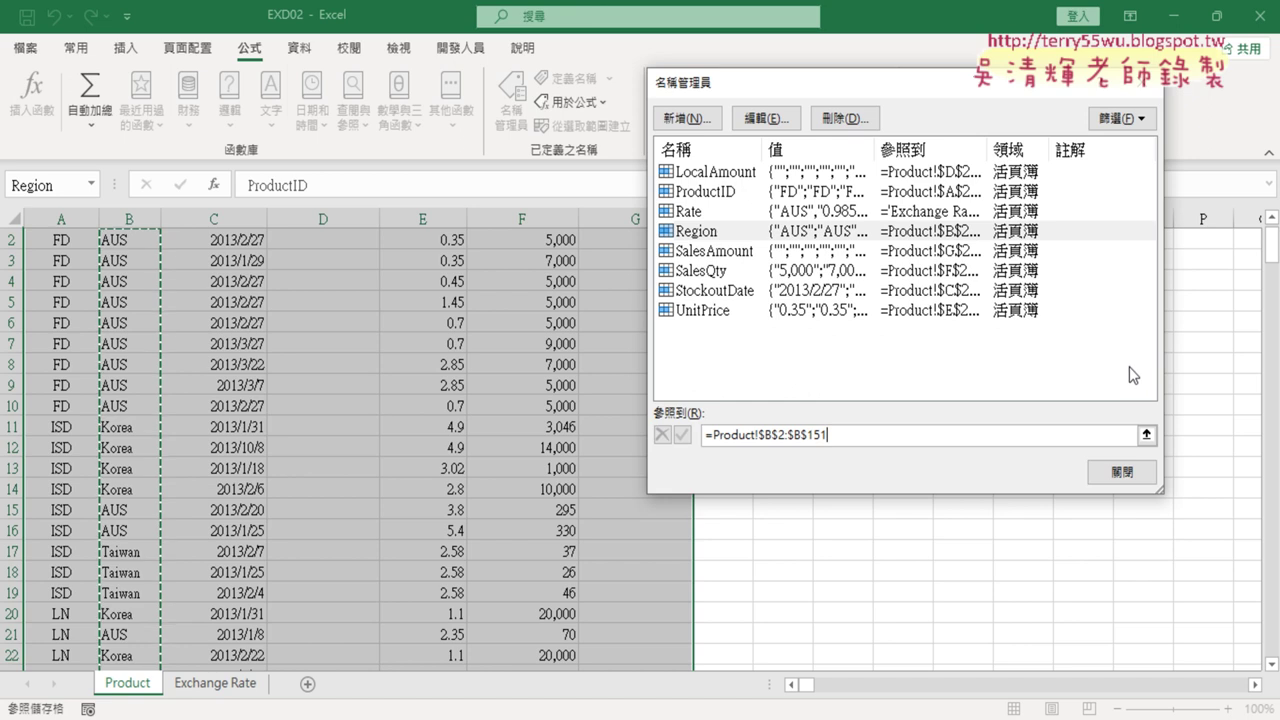
{"action": "left_click", "coordinate": [1137, 467]}
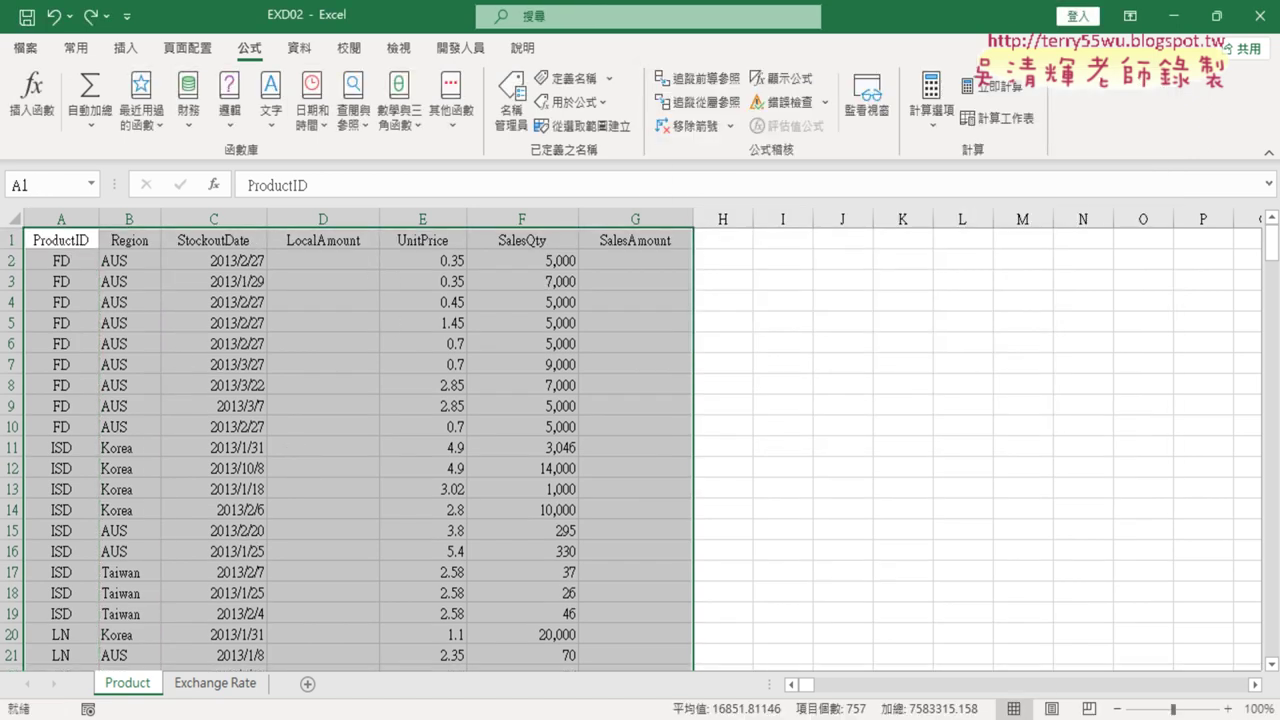
{"action": "key", "text": "ctrl+a"}
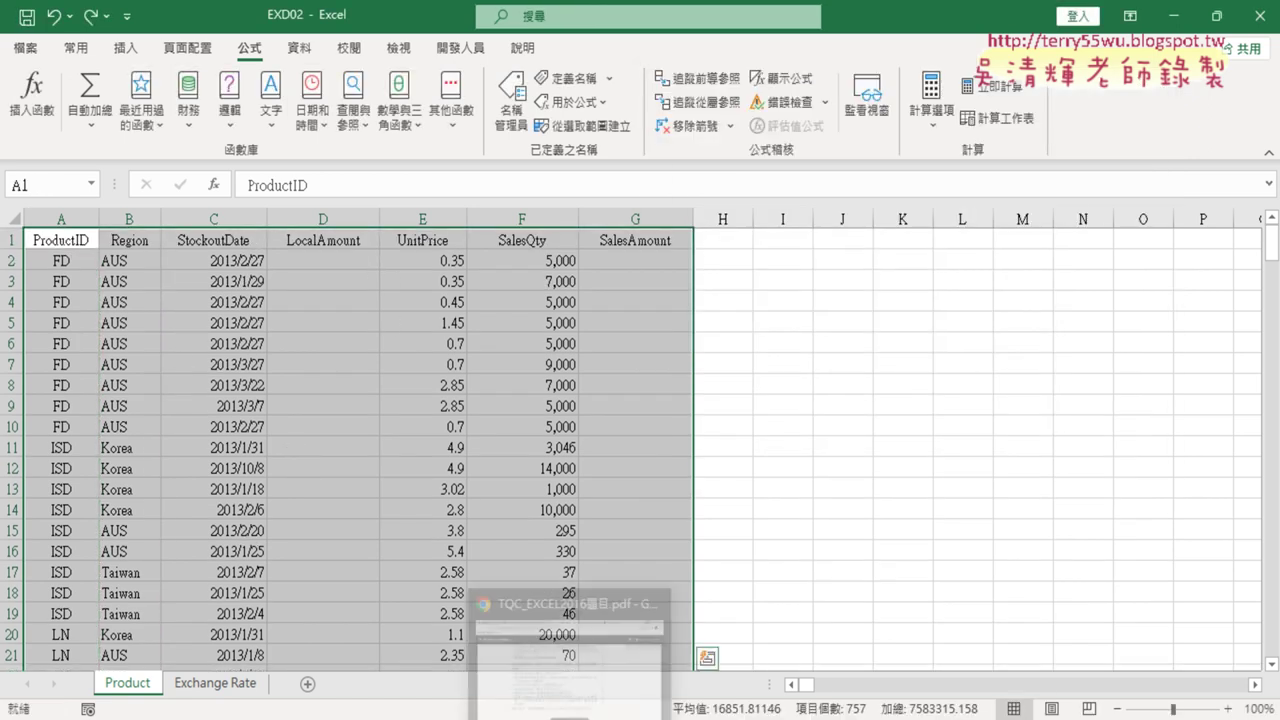
{"action": "left_click", "coordinate": [577, 686]}
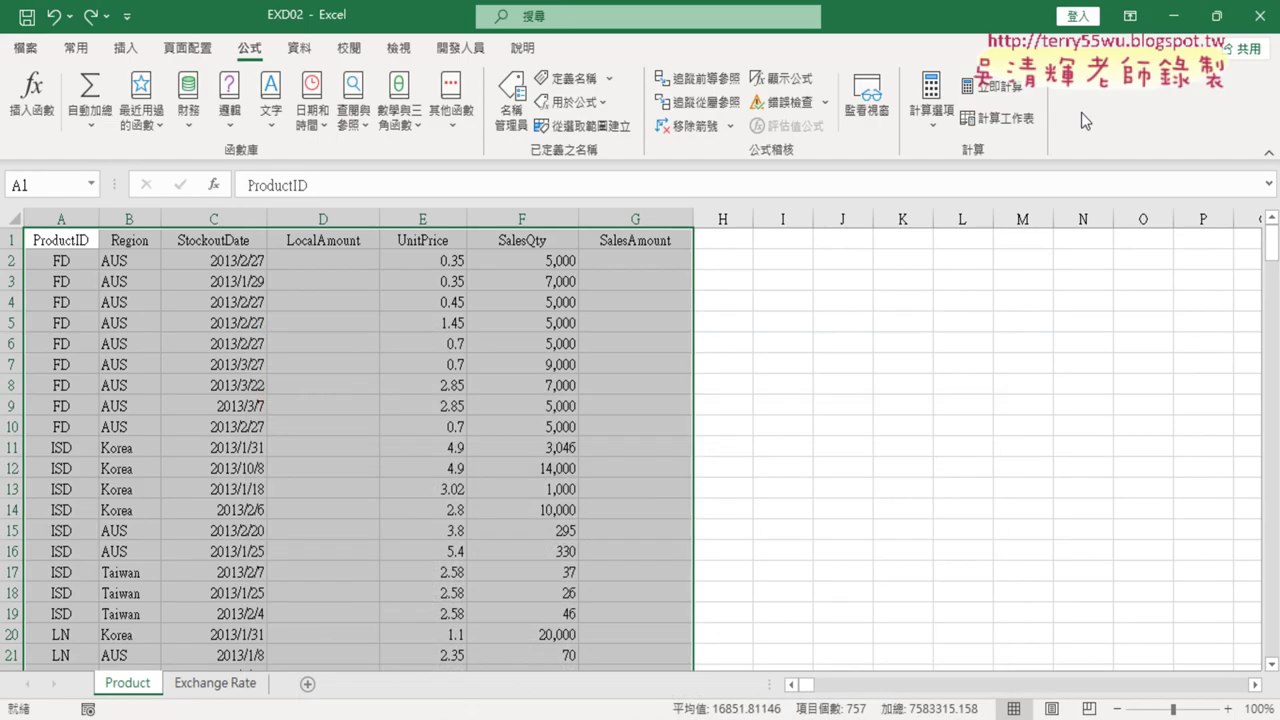
Step: Back in Excel, inspect G2 and the unit price and quantity in E2 and F2
{"action": "left_click", "coordinate": [1174, 14]}
{"action": "left_click", "coordinate": [666, 261]}
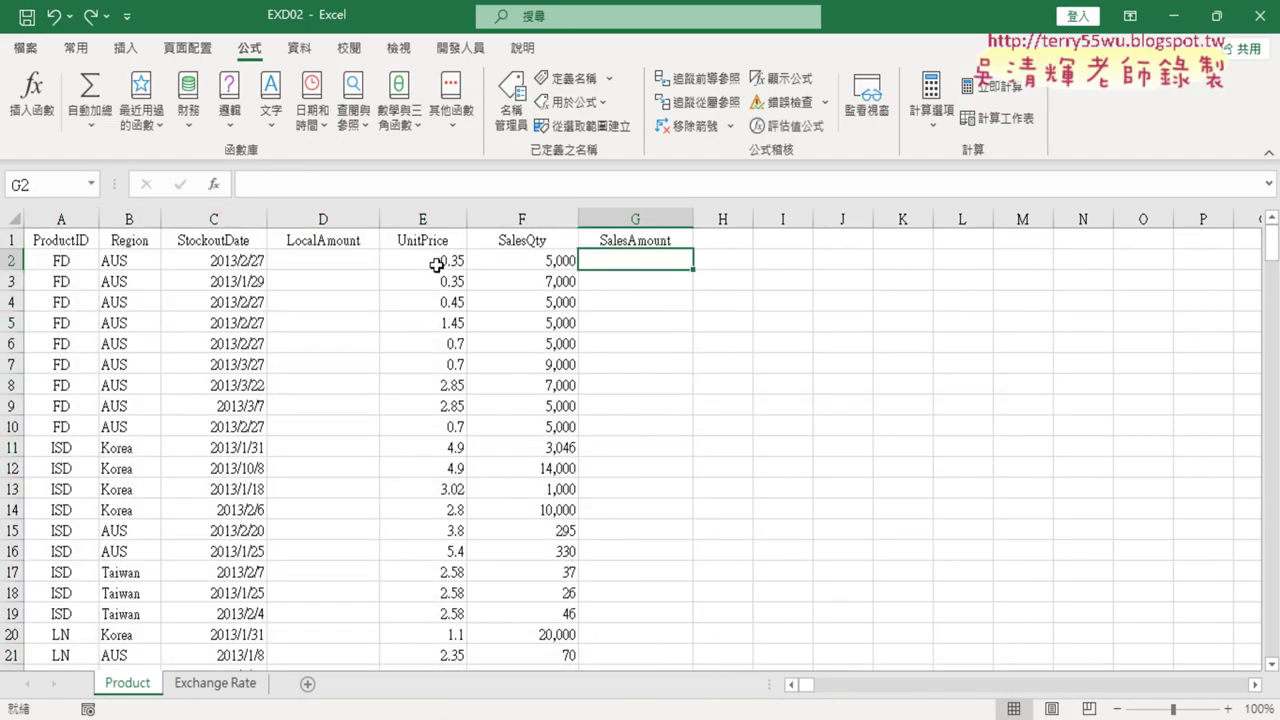
{"action": "left_click", "coordinate": [436, 264]}
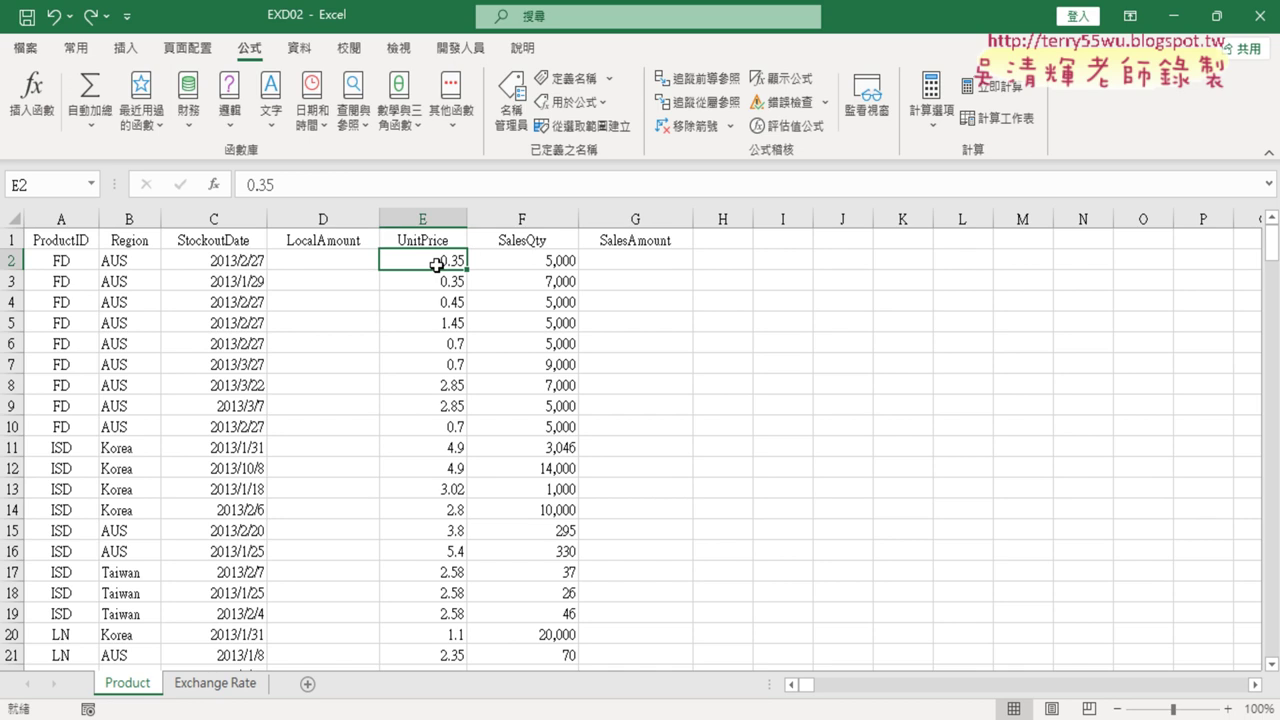
{"action": "left_click", "coordinate": [540, 265]}
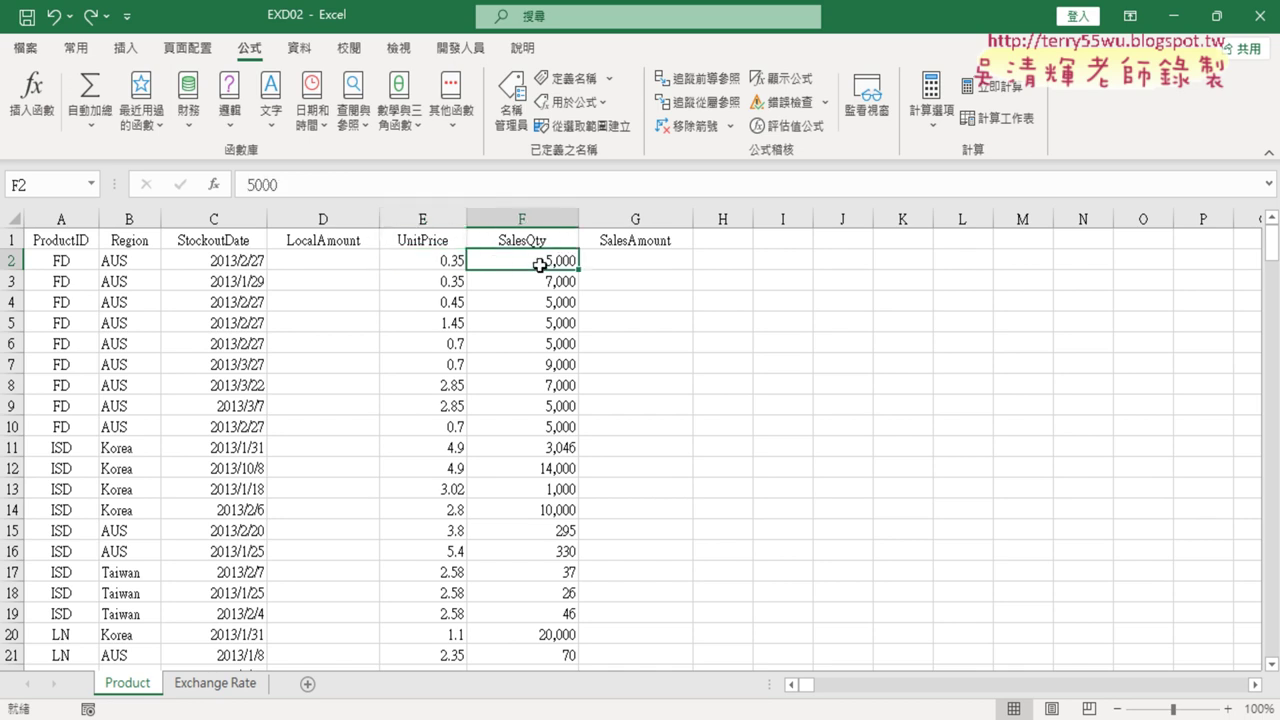
Step: Enter =E2*F2 in G2 to get 1750, then return to the task PDF
{"action": "left_click", "coordinate": [641, 263]}
{"action": "left_click", "coordinate": [326, 195]}
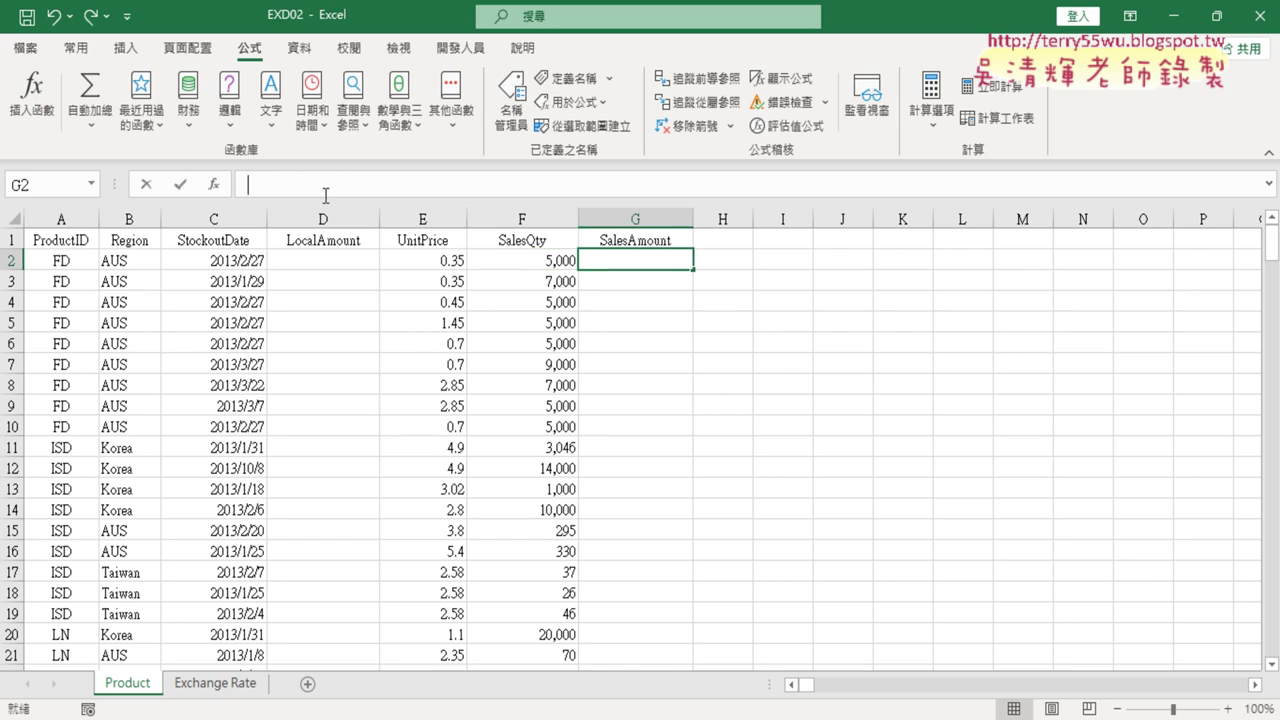
{"action": "type", "text": "="}
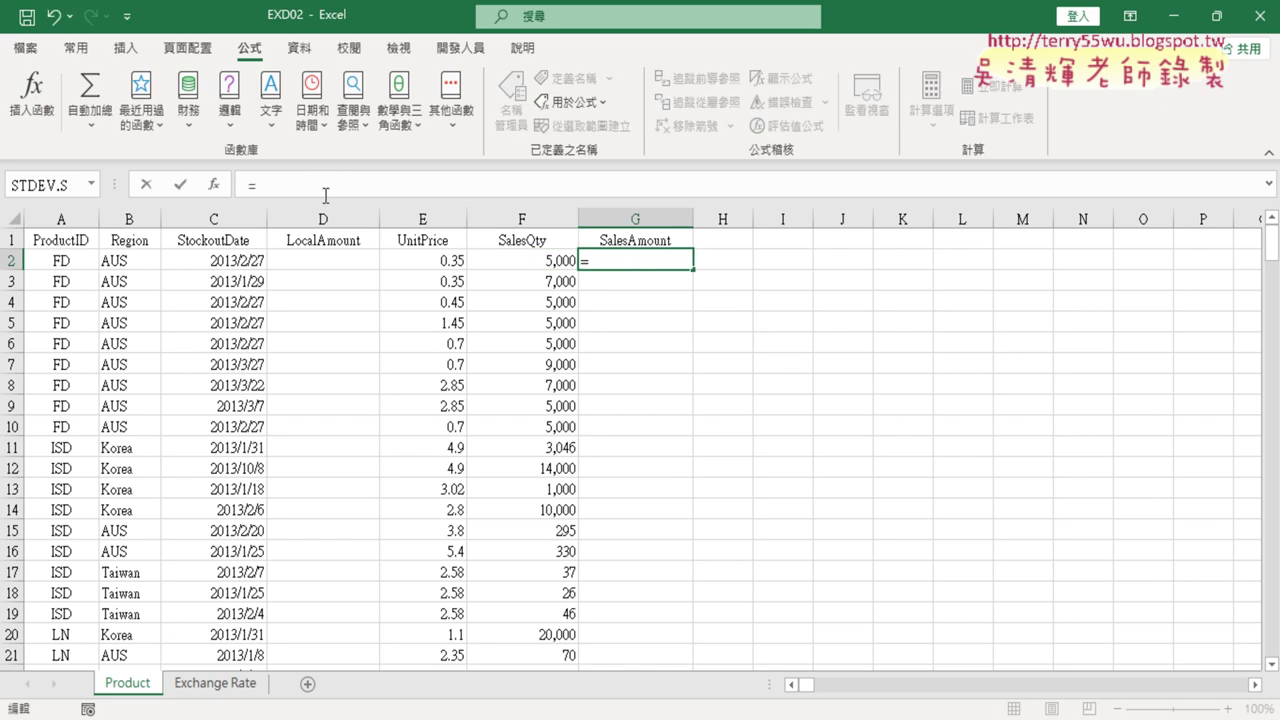
{"action": "left_click", "coordinate": [433, 260]}
{"action": "type", "text": "*"}
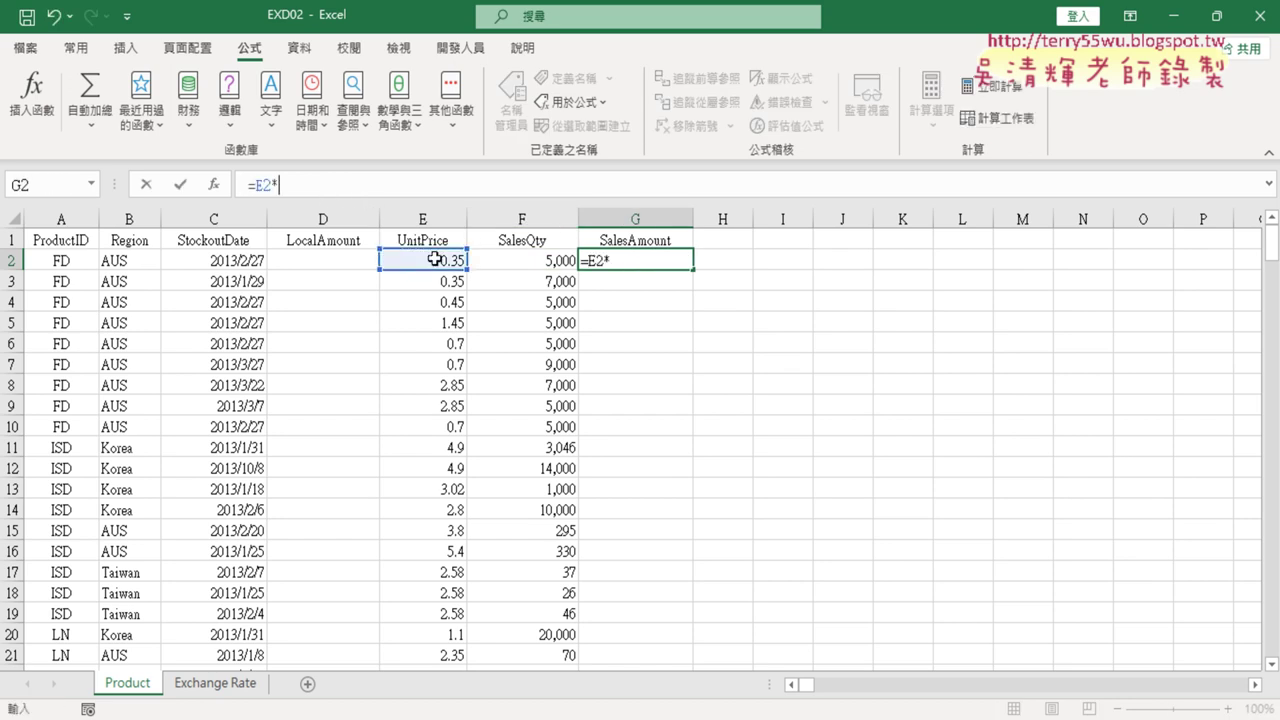
{"action": "left_click", "coordinate": [540, 262]}
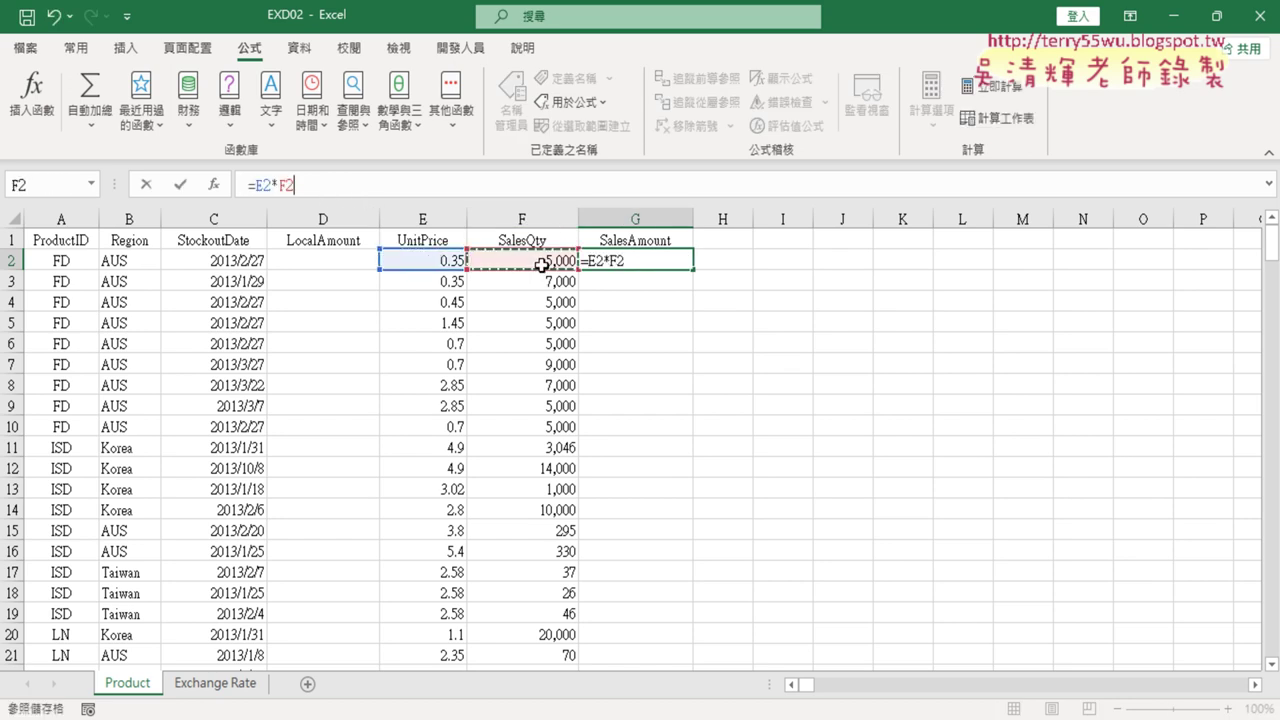
{"action": "left_click", "coordinate": [182, 185]}
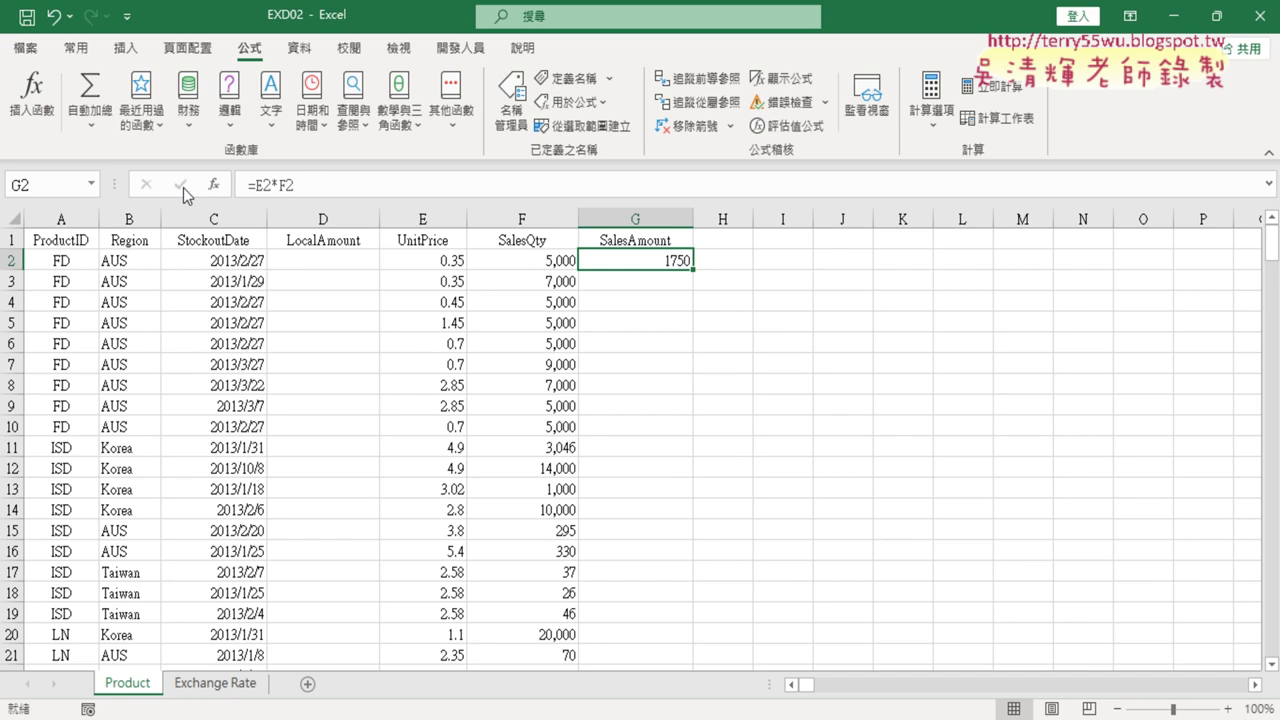
{"action": "key", "text": "alt+Tab"}
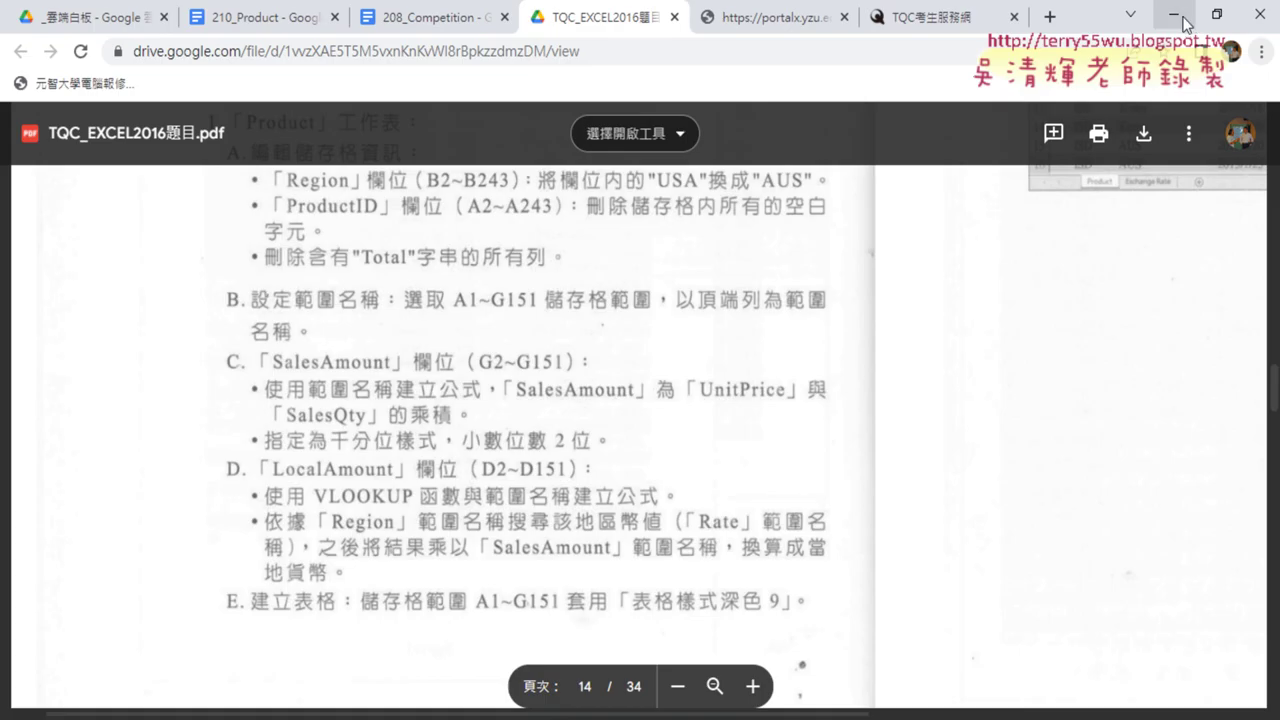
{"action": "key", "text": "alt+Tab"}
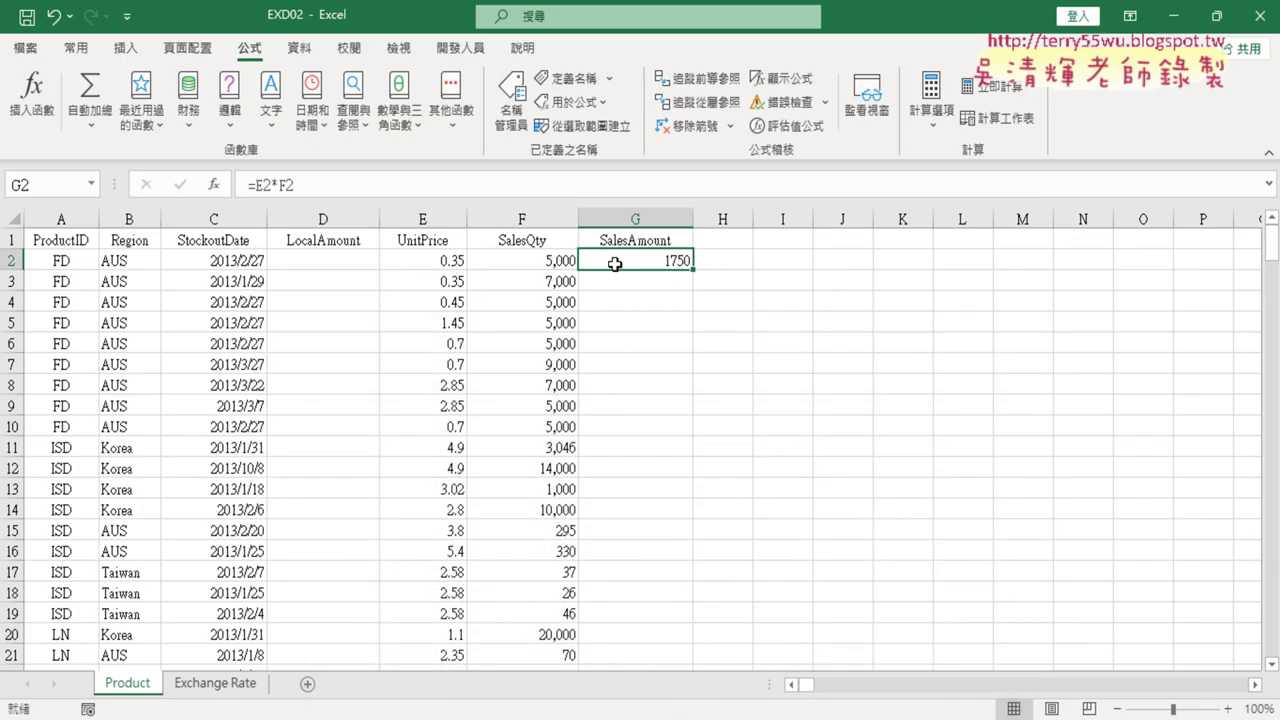
Step: Replace G2 with =UnitPrice*SalesQty using F3-pasted names, and dismiss the spill notice
{"action": "key", "text": "Delete"}
{"action": "left_click", "coordinate": [261, 182]}
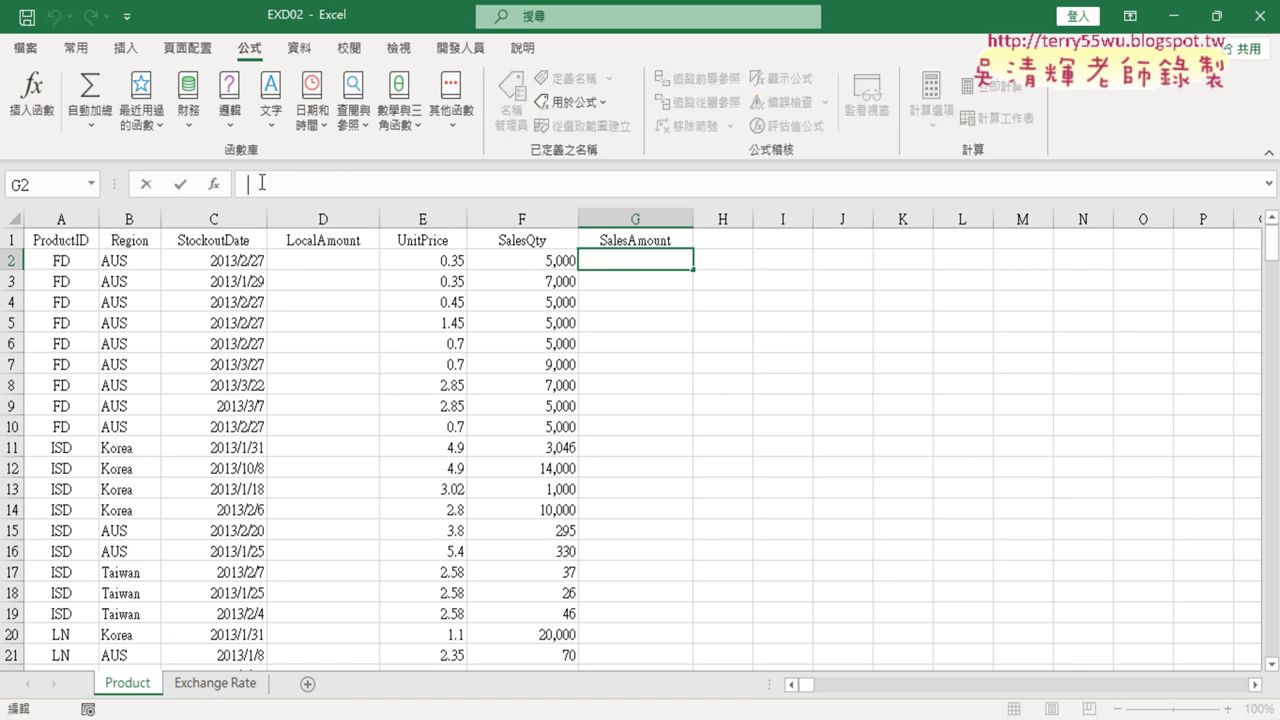
{"action": "type", "text": "="}
{"action": "key", "text": "F3"}
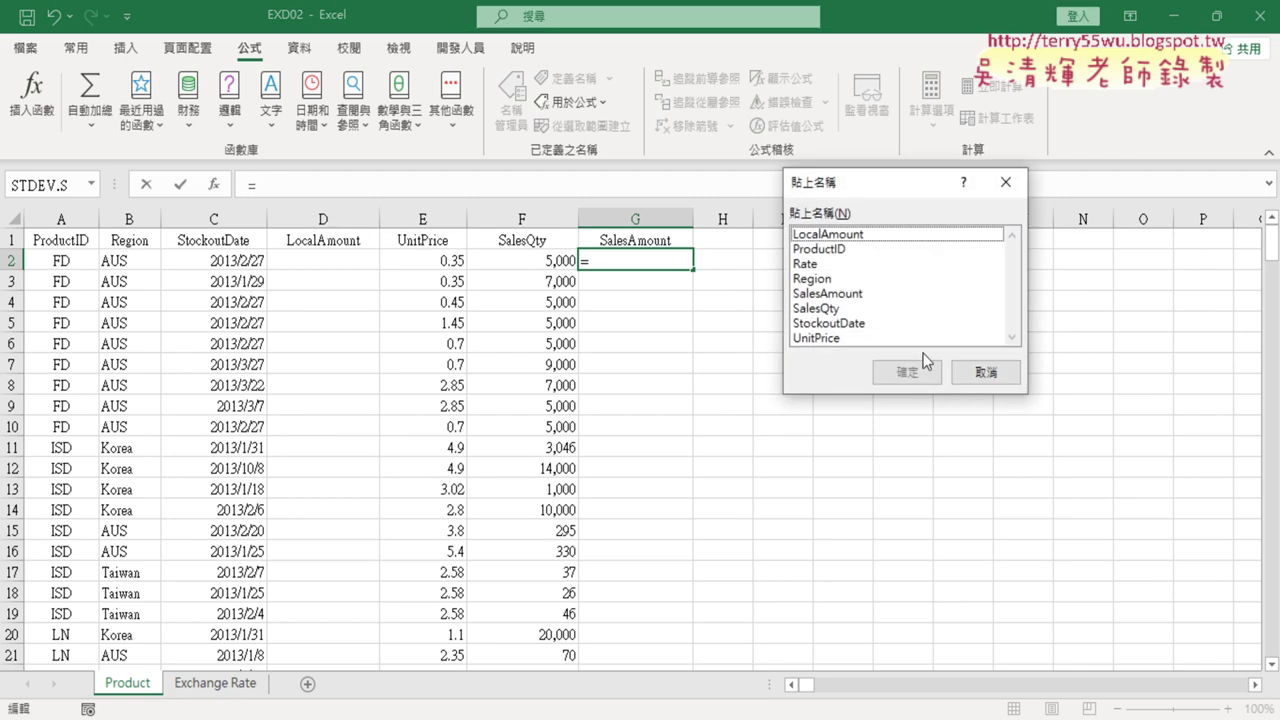
{"action": "left_click", "coordinate": [815, 338]}
{"action": "left_click", "coordinate": [906, 374]}
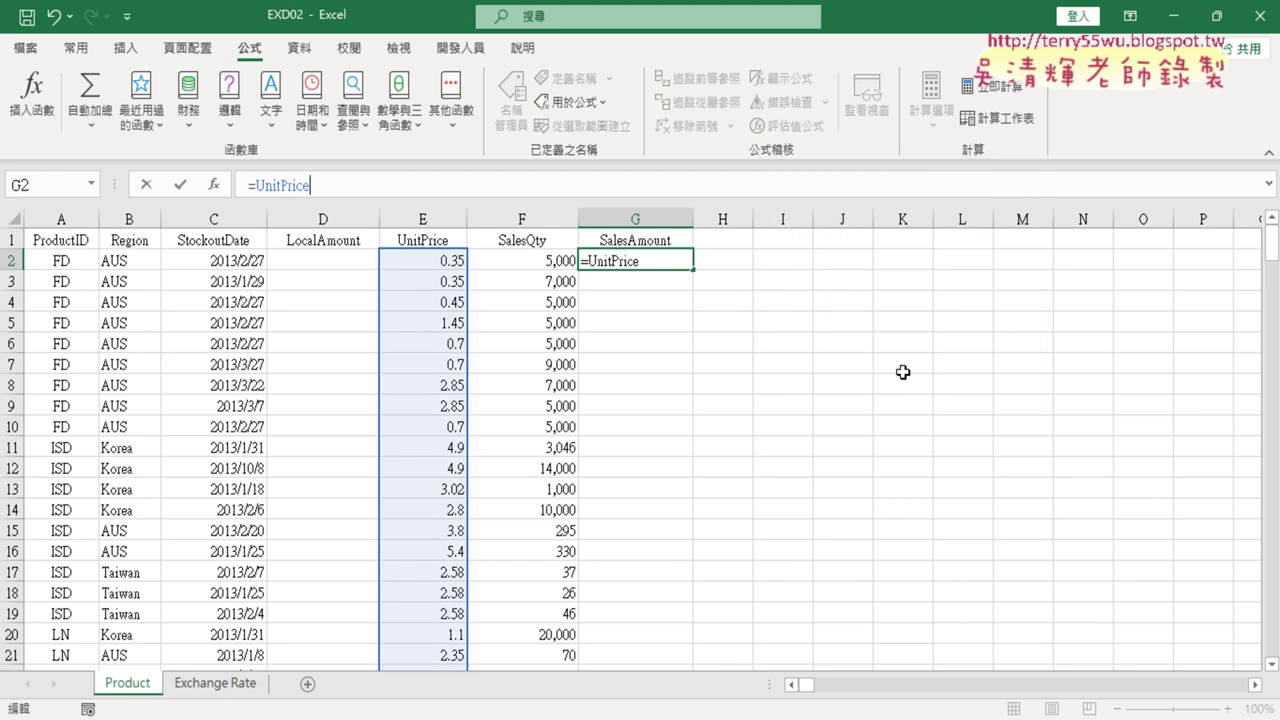
{"action": "type", "text": "*"}
{"action": "key", "text": "F3"}
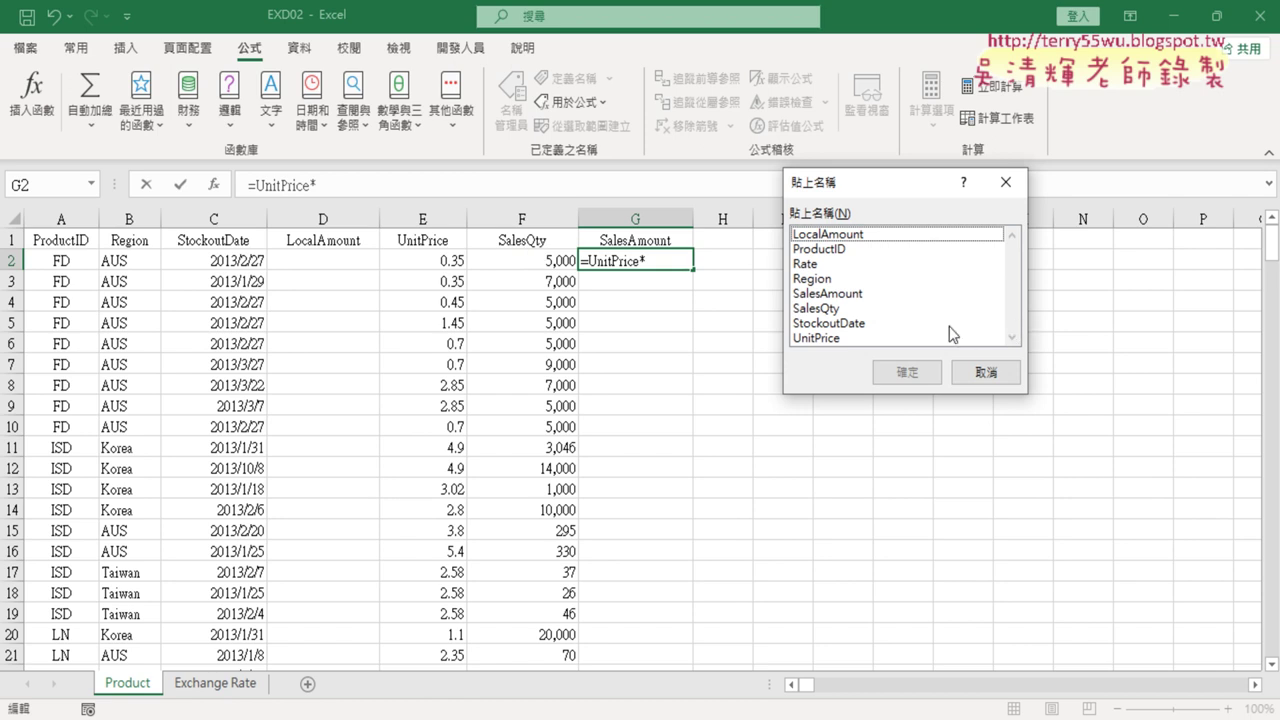
{"action": "left_click", "coordinate": [898, 308]}
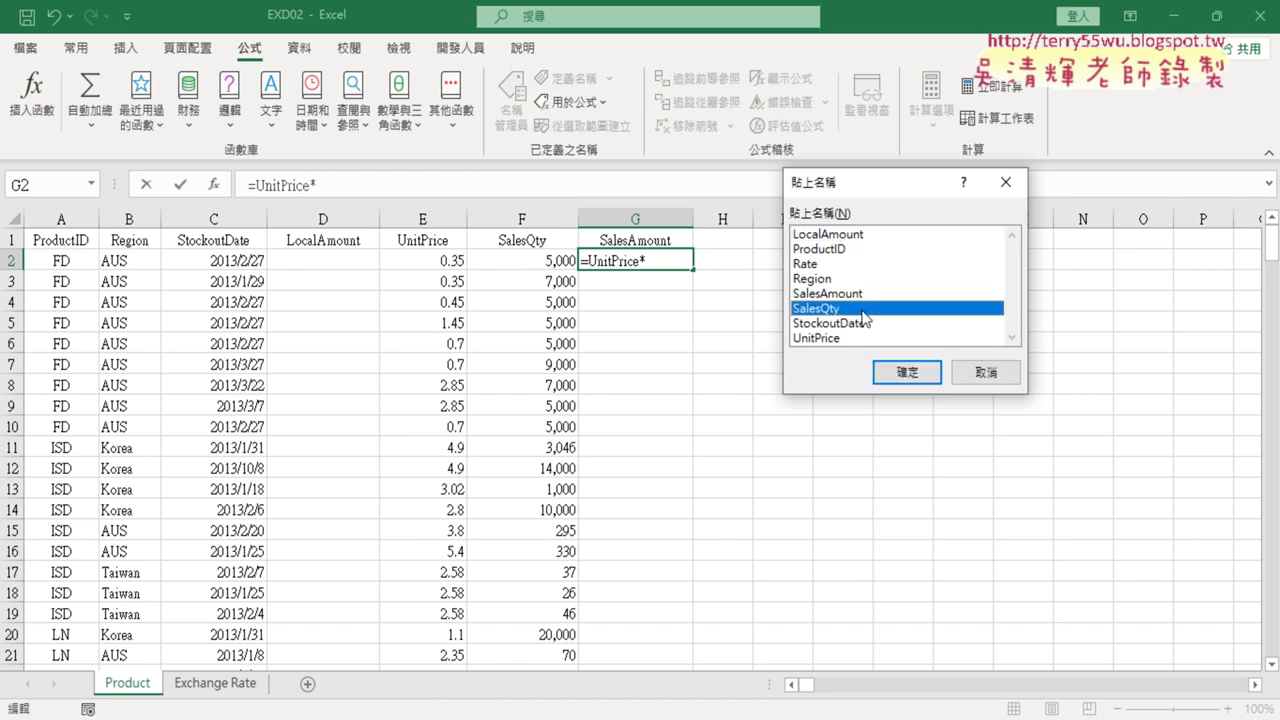
{"action": "left_click", "coordinate": [887, 372]}
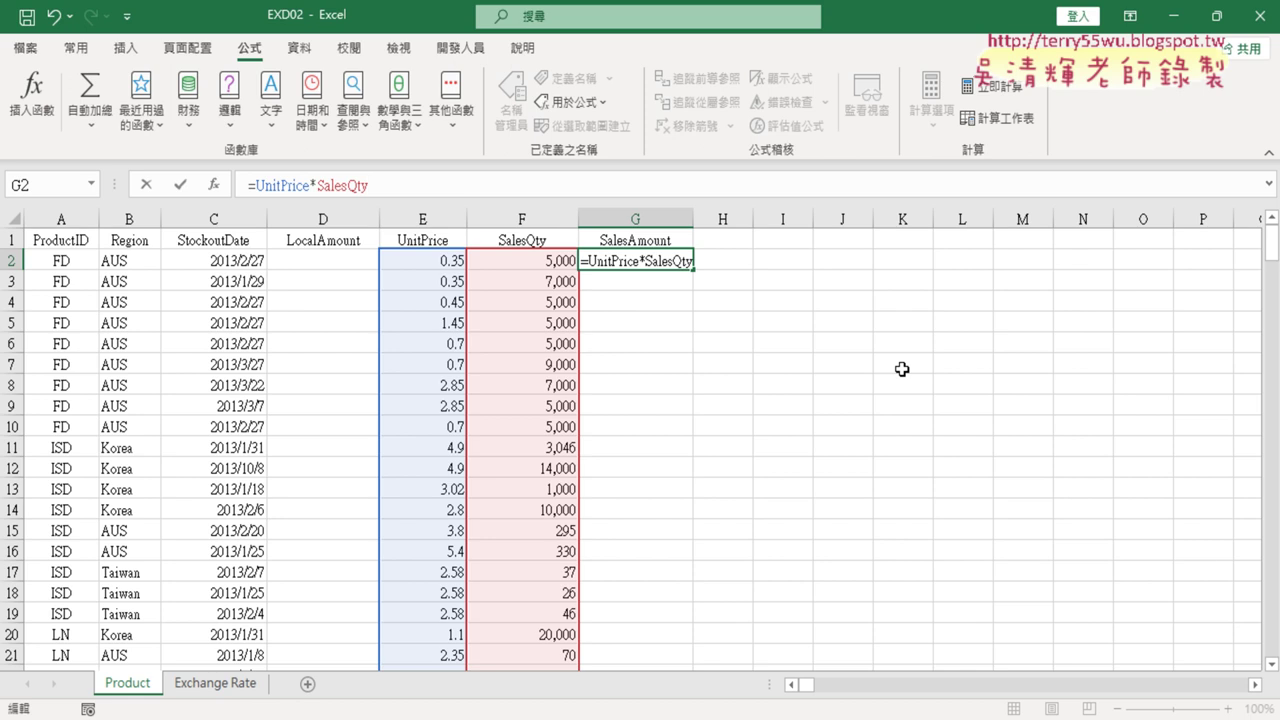
{"action": "left_click", "coordinate": [181, 184]}
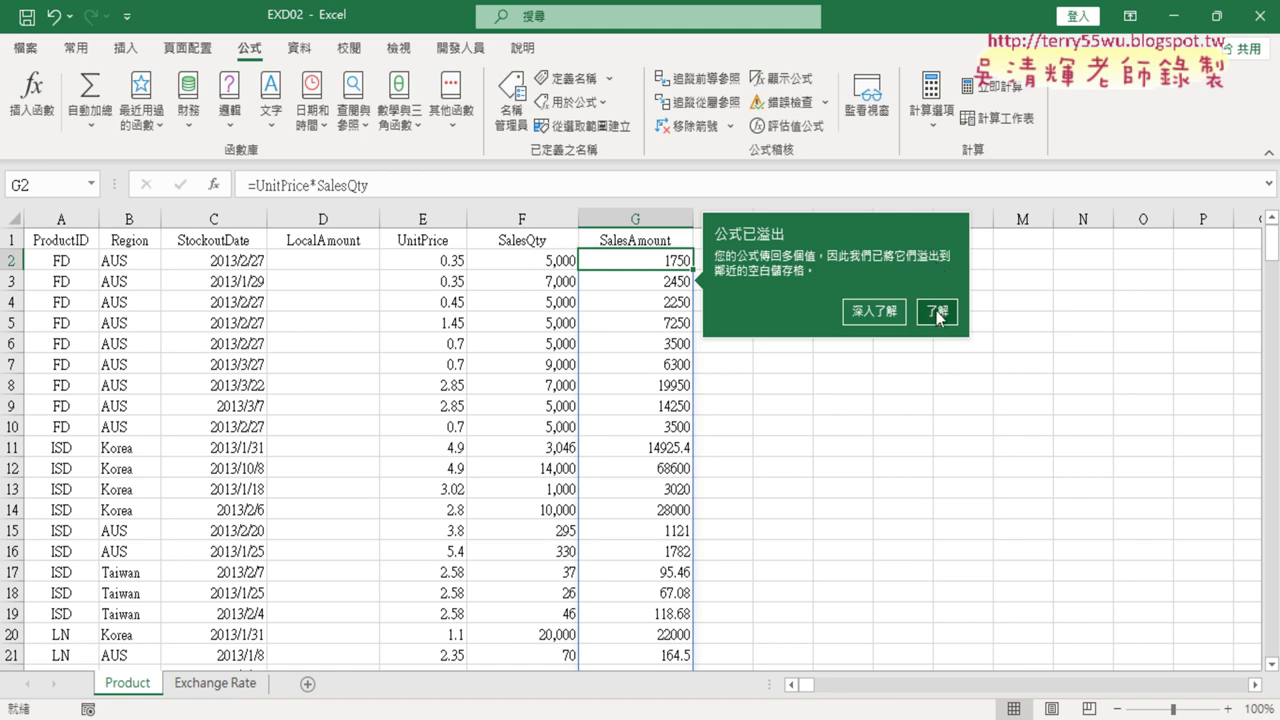
{"action": "left_click", "coordinate": [937, 311]}
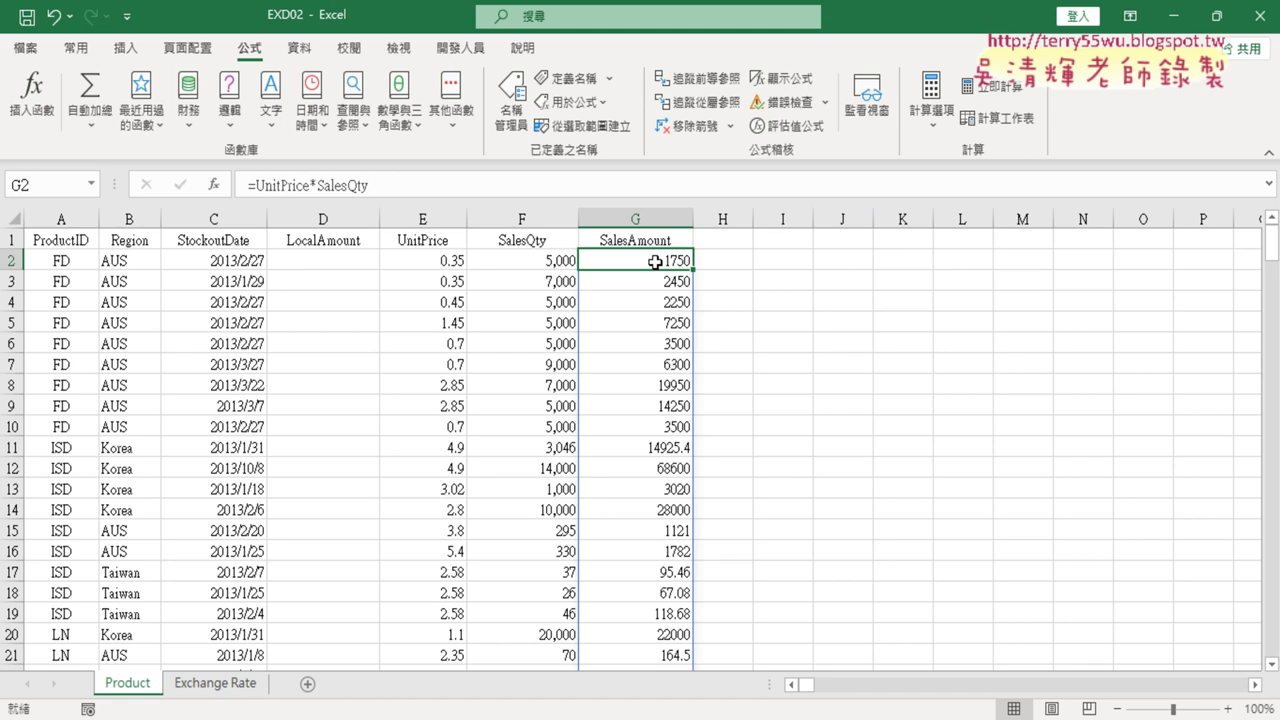
Step: Mark the UnitPrice and SalesQty columns in red ink, clear it, and commit G2's formula
{"action": "left_click", "coordinate": [297, 189]}
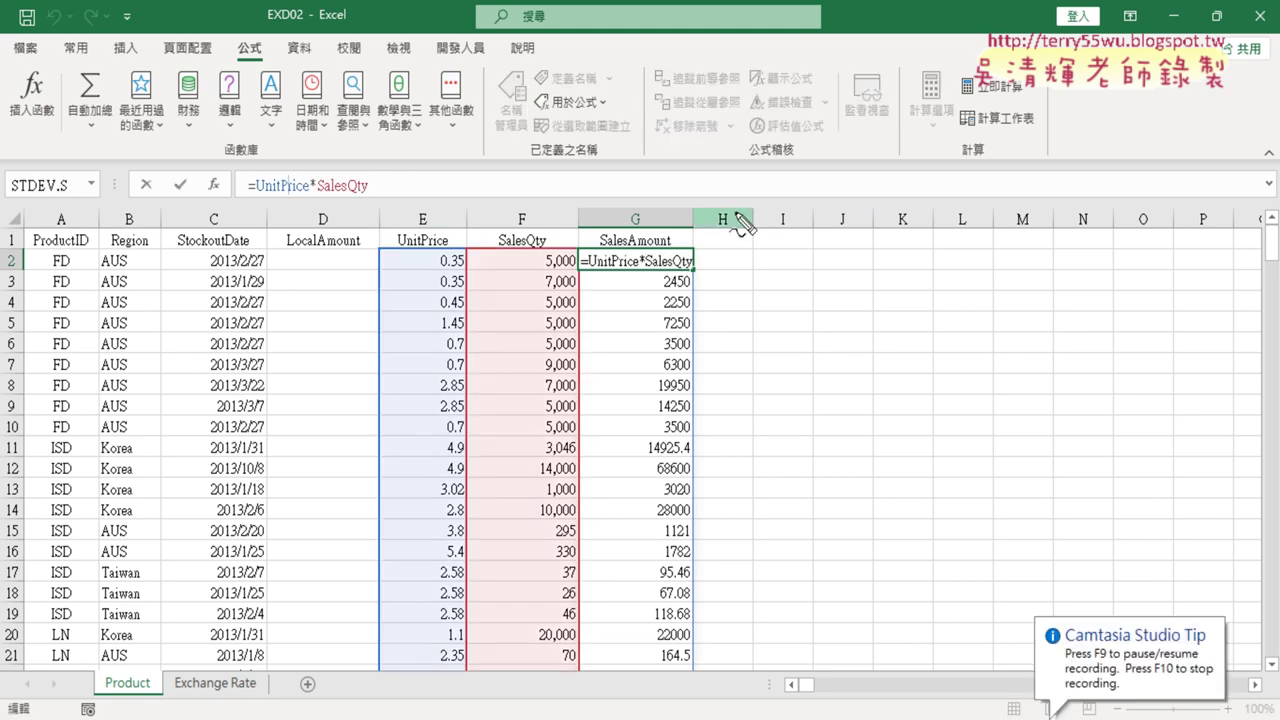
{"action": "left_click_drag", "start_coordinate": [377, 258], "coordinate": [373, 425]}
{"action": "left_click_drag", "start_coordinate": [383, 265], "coordinate": [478, 447]}
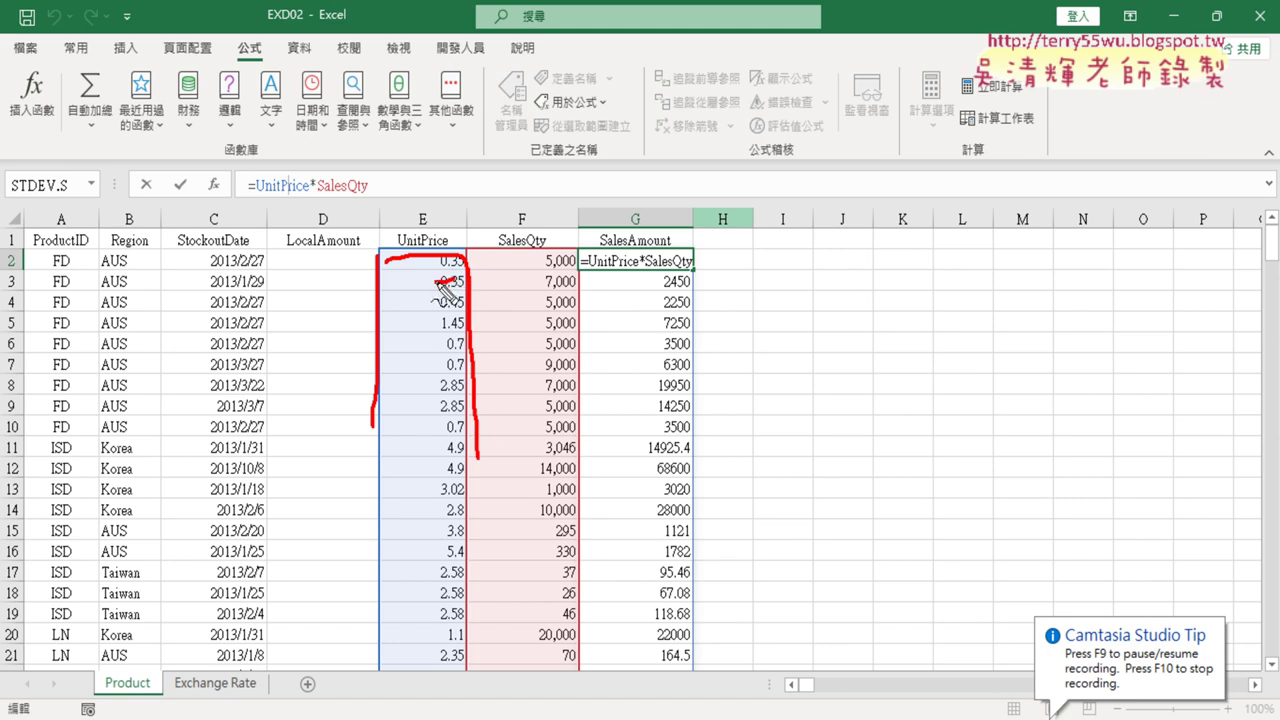
{"action": "left_click_drag", "start_coordinate": [433, 268], "coordinate": [448, 250]}
{"action": "mouse_move", "coordinate": [380, 423]}
{"action": "left_mouse_down"}
{"action": "mouse_move", "coordinate": [371, 677]}
{"action": "mouse_move", "coordinate": [466, 651]}
{"action": "mouse_move", "coordinate": [487, 437]}
{"action": "left_mouse_up"}
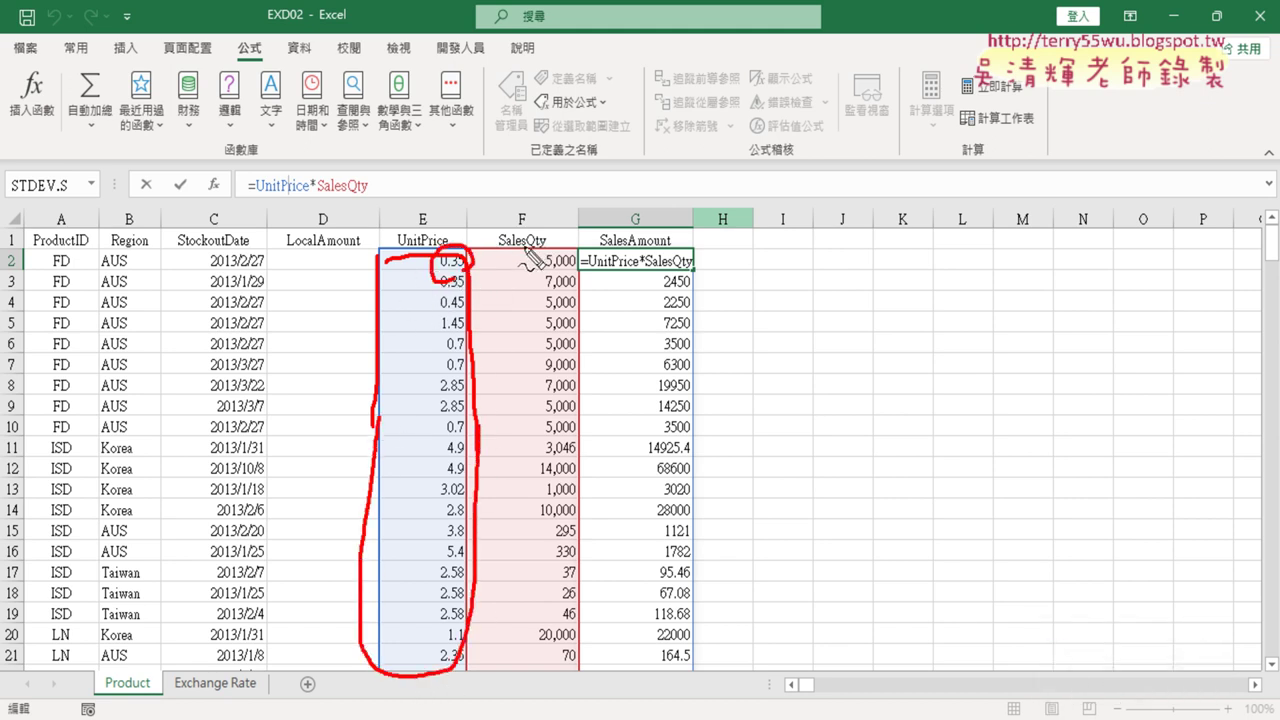
{"action": "left_click_drag", "start_coordinate": [472, 250], "coordinate": [478, 662]}
{"action": "mouse_move", "coordinate": [478, 255]}
{"action": "left_mouse_down"}
{"action": "mouse_move", "coordinate": [598, 349]}
{"action": "mouse_move", "coordinate": [592, 665]}
{"action": "mouse_move", "coordinate": [505, 662]}
{"action": "left_mouse_up"}
{"action": "mouse_move", "coordinate": [708, 276]}
{"action": "left_mouse_down"}
{"action": "mouse_move", "coordinate": [598, 270]}
{"action": "mouse_move", "coordinate": [695, 250]}
{"action": "mouse_move", "coordinate": [706, 272]}
{"action": "left_mouse_up"}
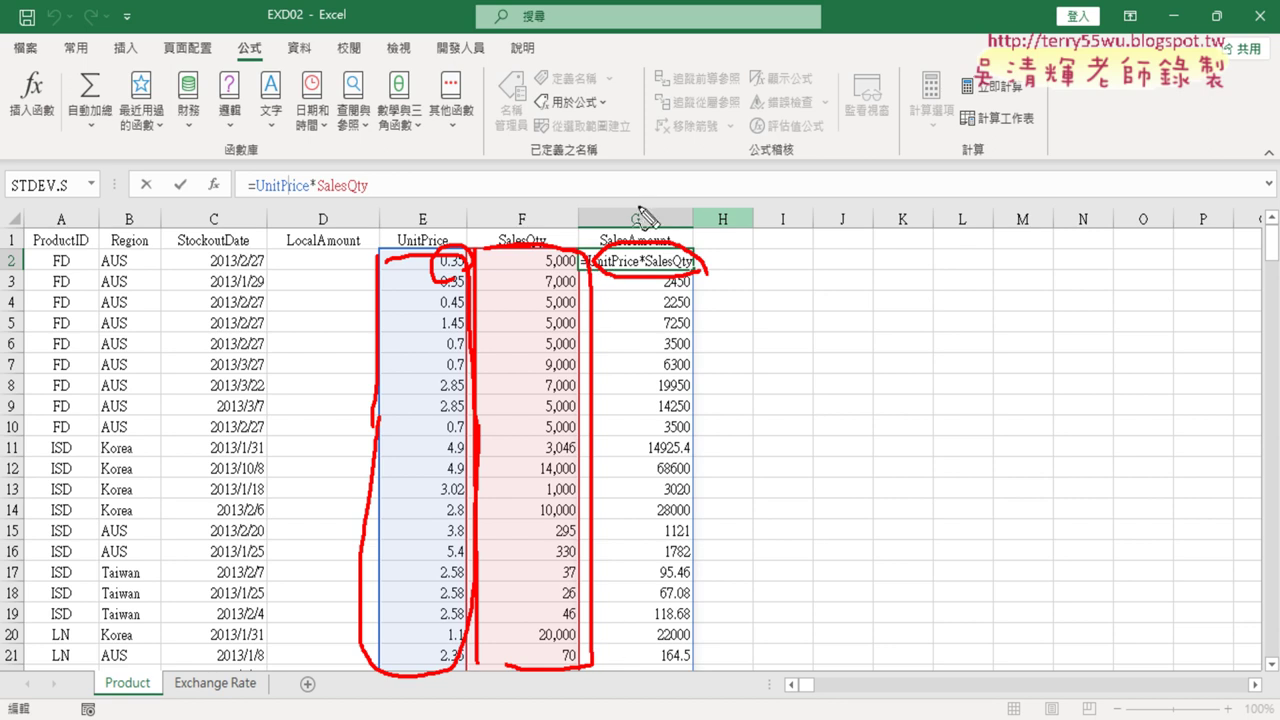
{"action": "key", "text": "Escape"}
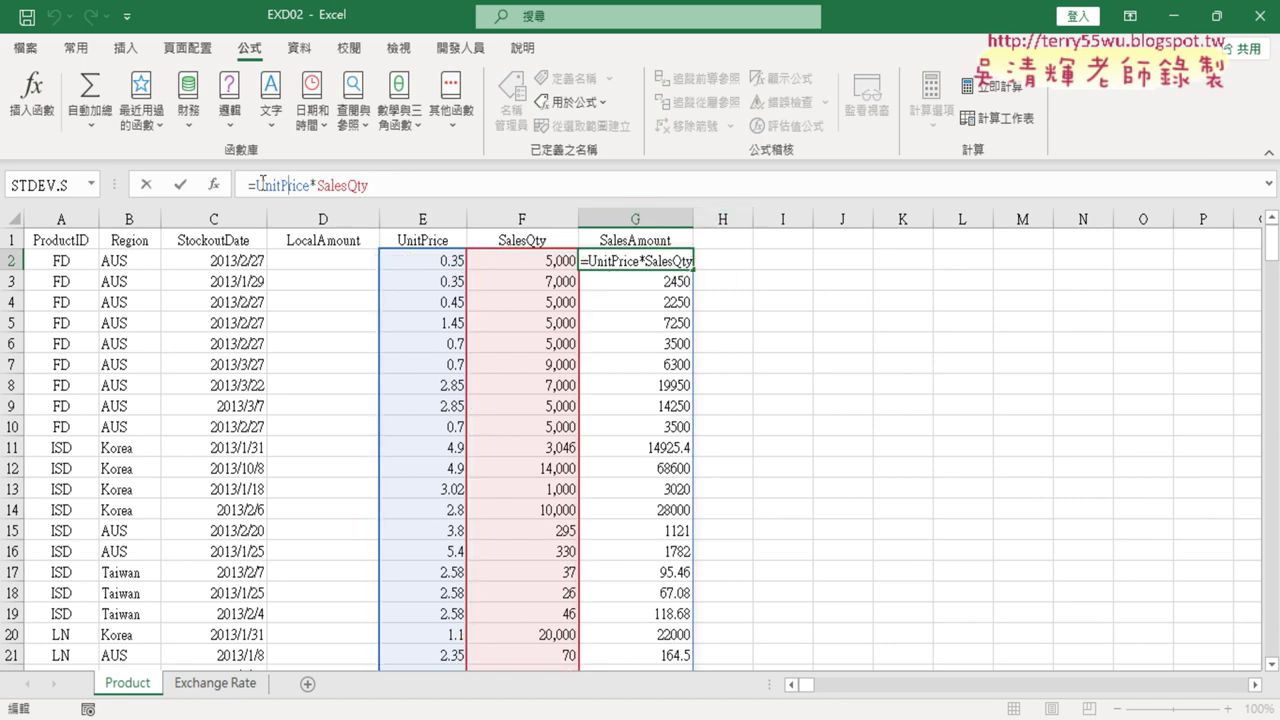
{"action": "left_click", "coordinate": [181, 186]}
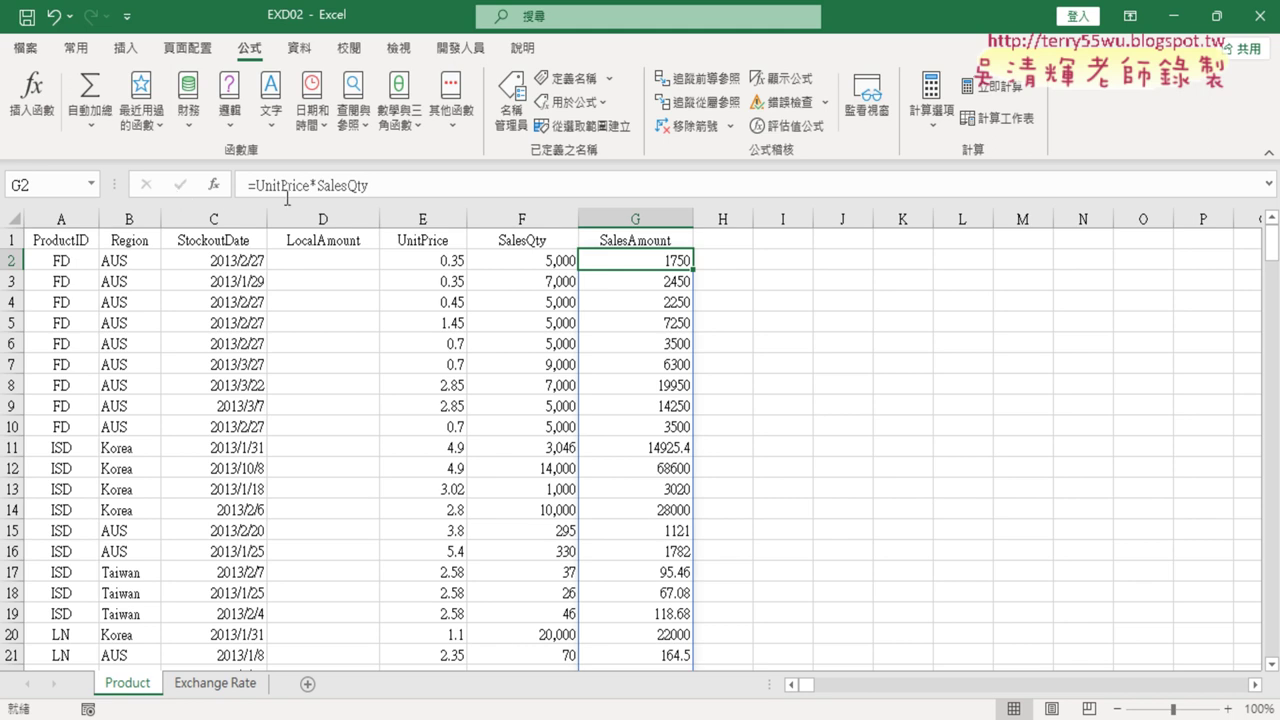
Step: Replace G2's formula body with UnitPrice*SalesQty pasted from the defined-names list
{"action": "left_click", "coordinate": [257, 186]}
{"action": "left_click", "coordinate": [476, 176], "text": "shift"}
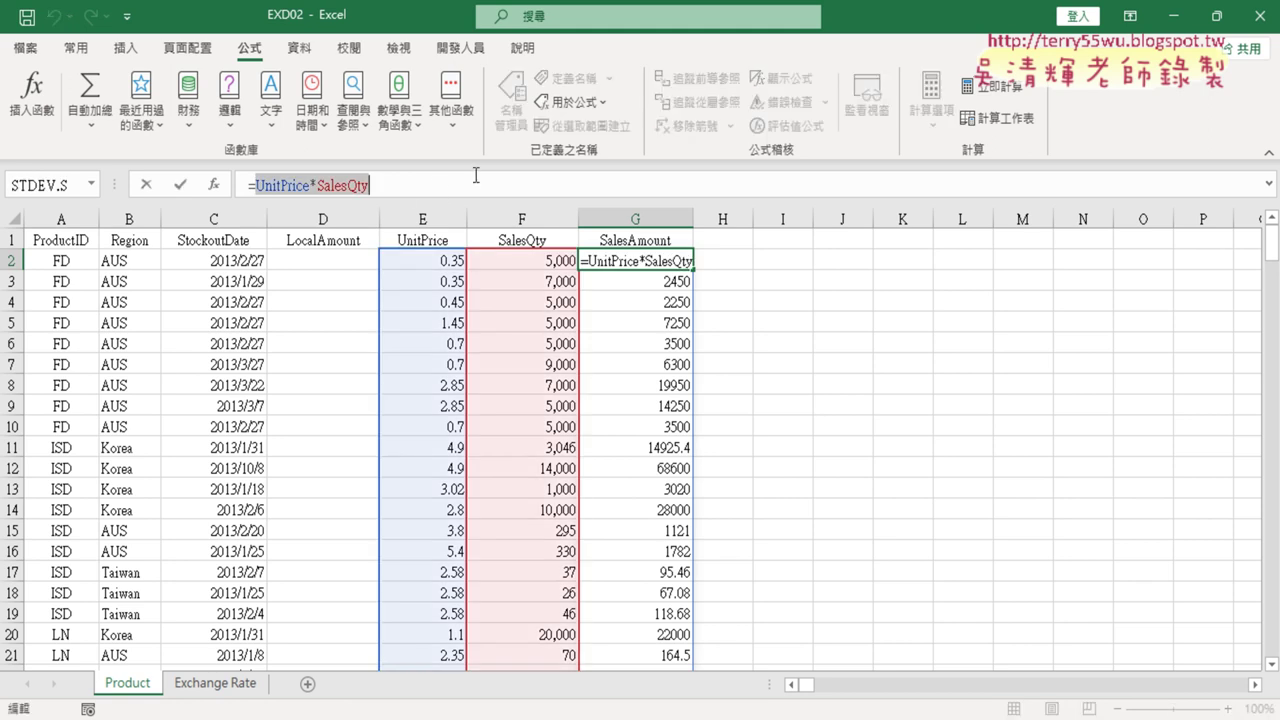
{"action": "key", "text": "Delete"}
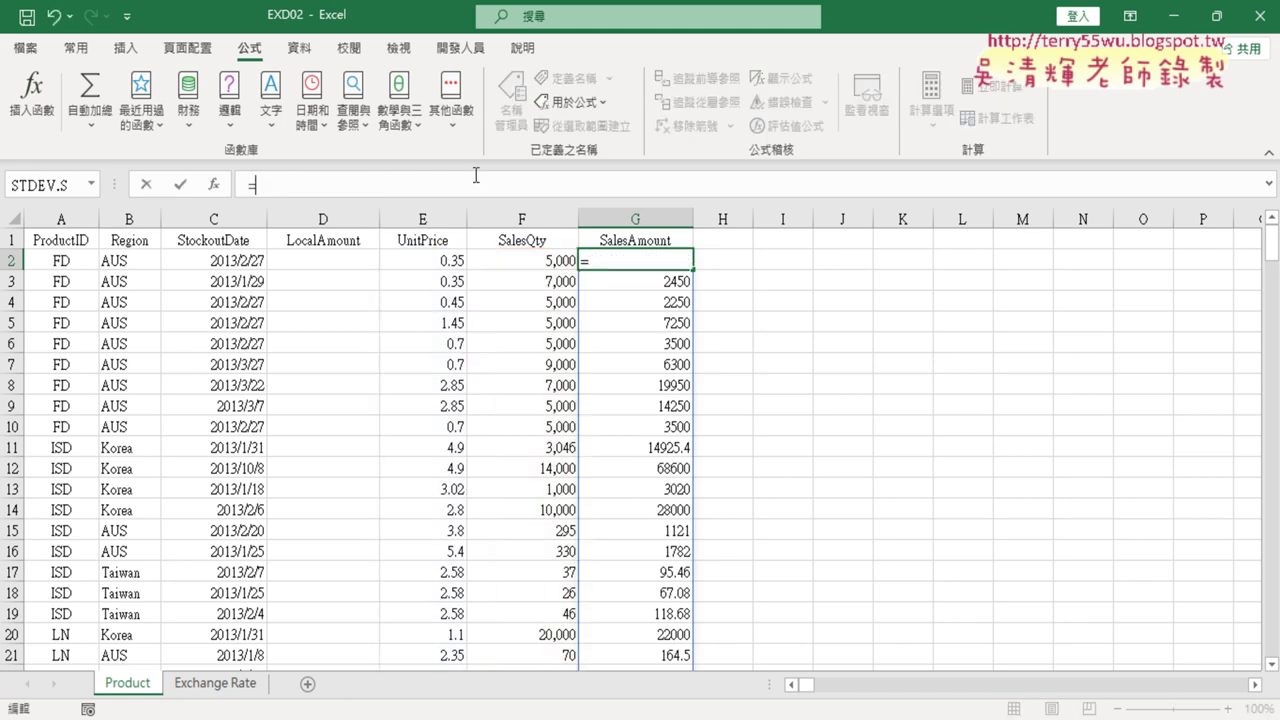
{"action": "key", "text": "F3"}
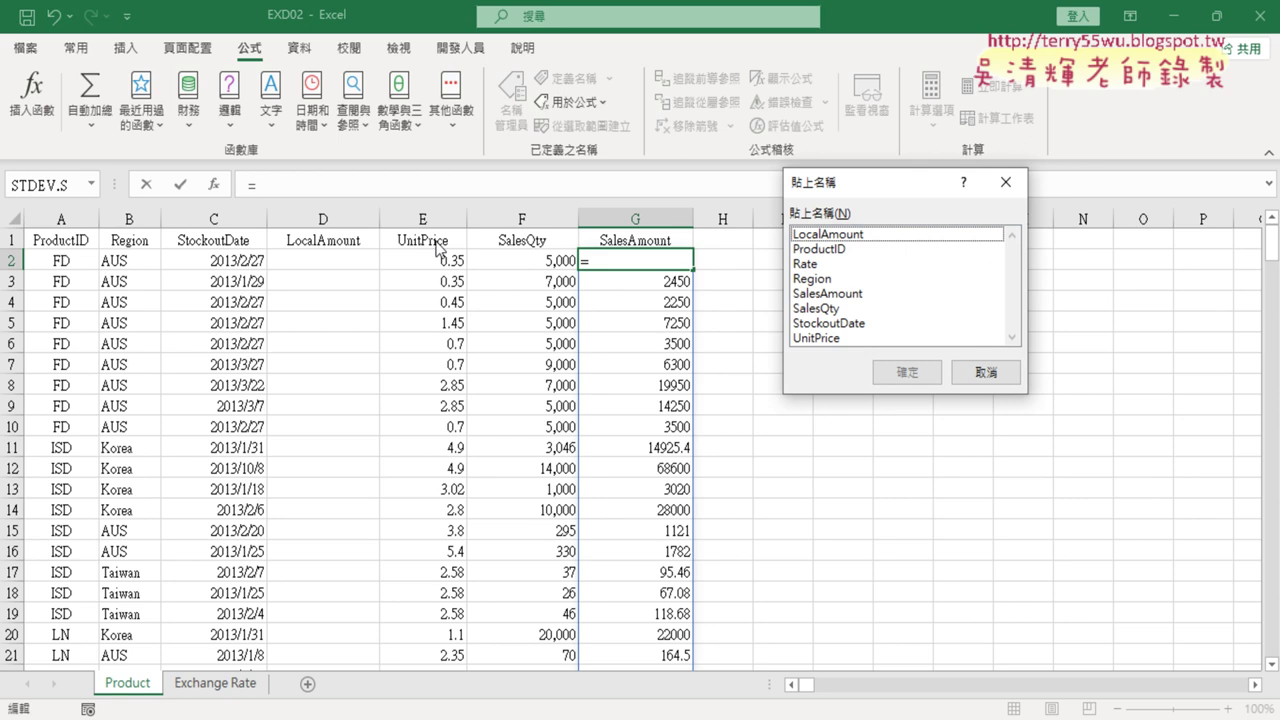
{"action": "left_click", "coordinate": [883, 339]}
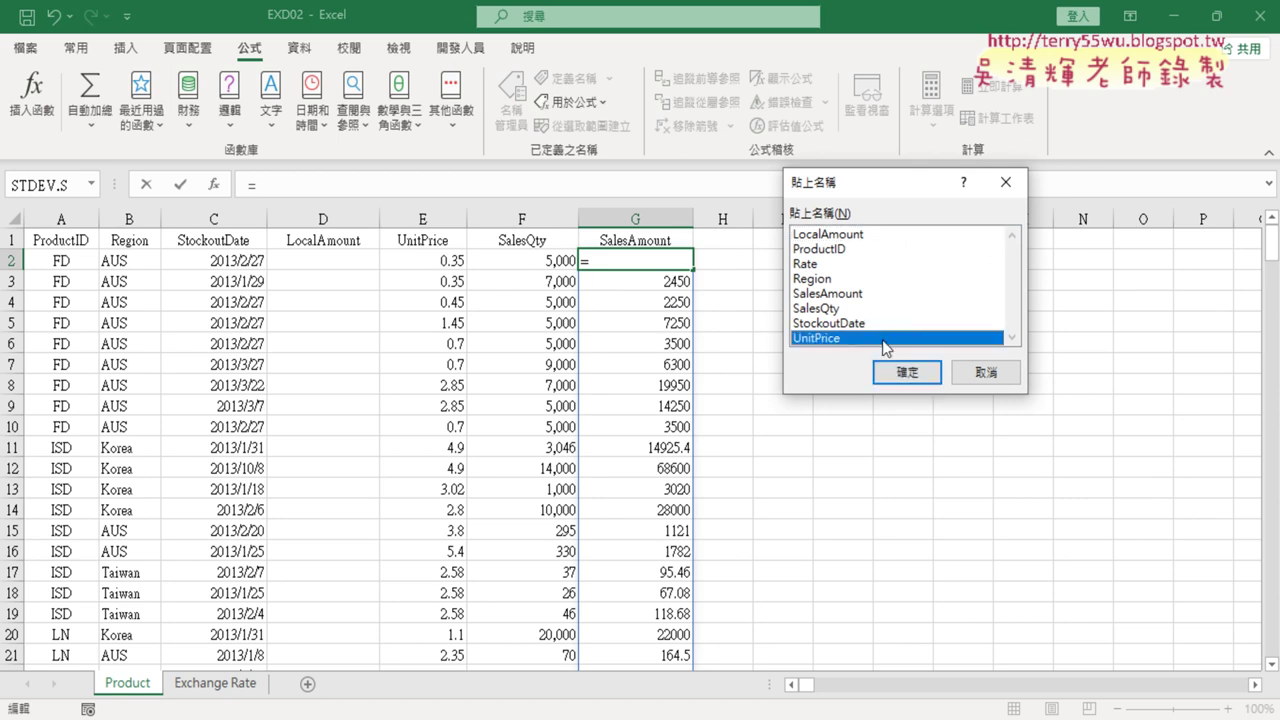
{"action": "left_click", "coordinate": [908, 371]}
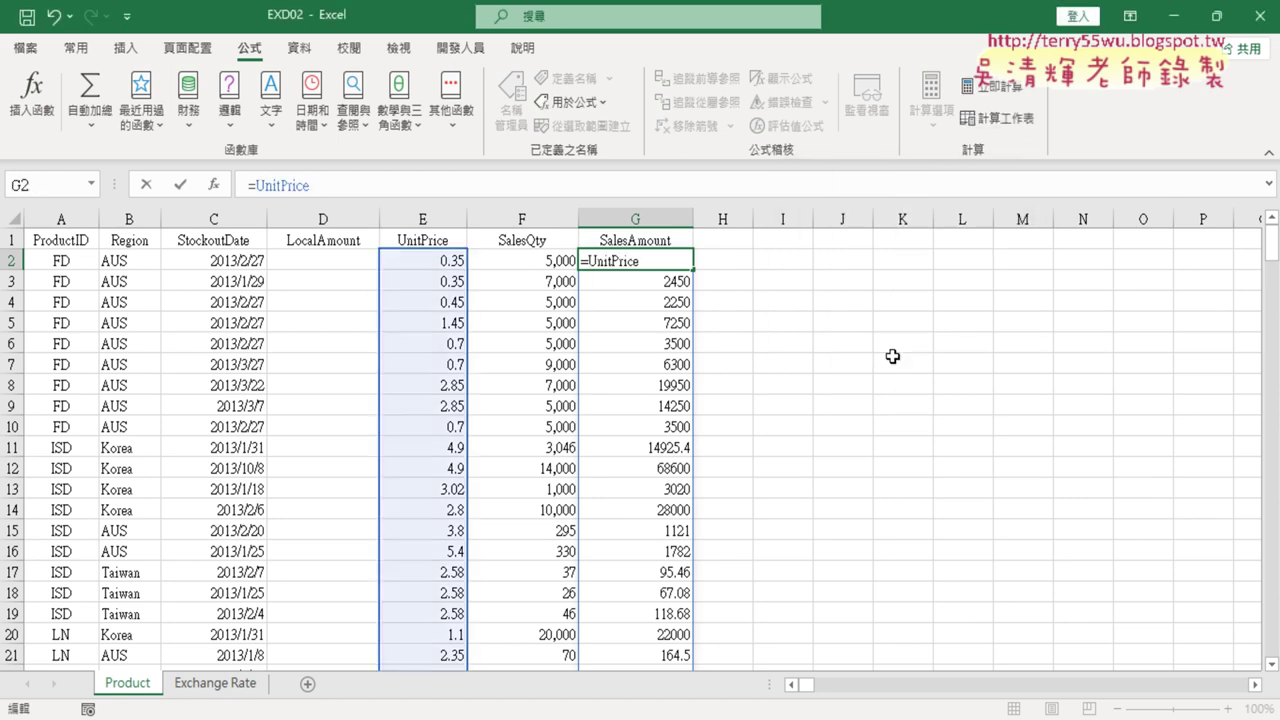
{"action": "type", "text": "*"}
{"action": "key", "text": "F3"}
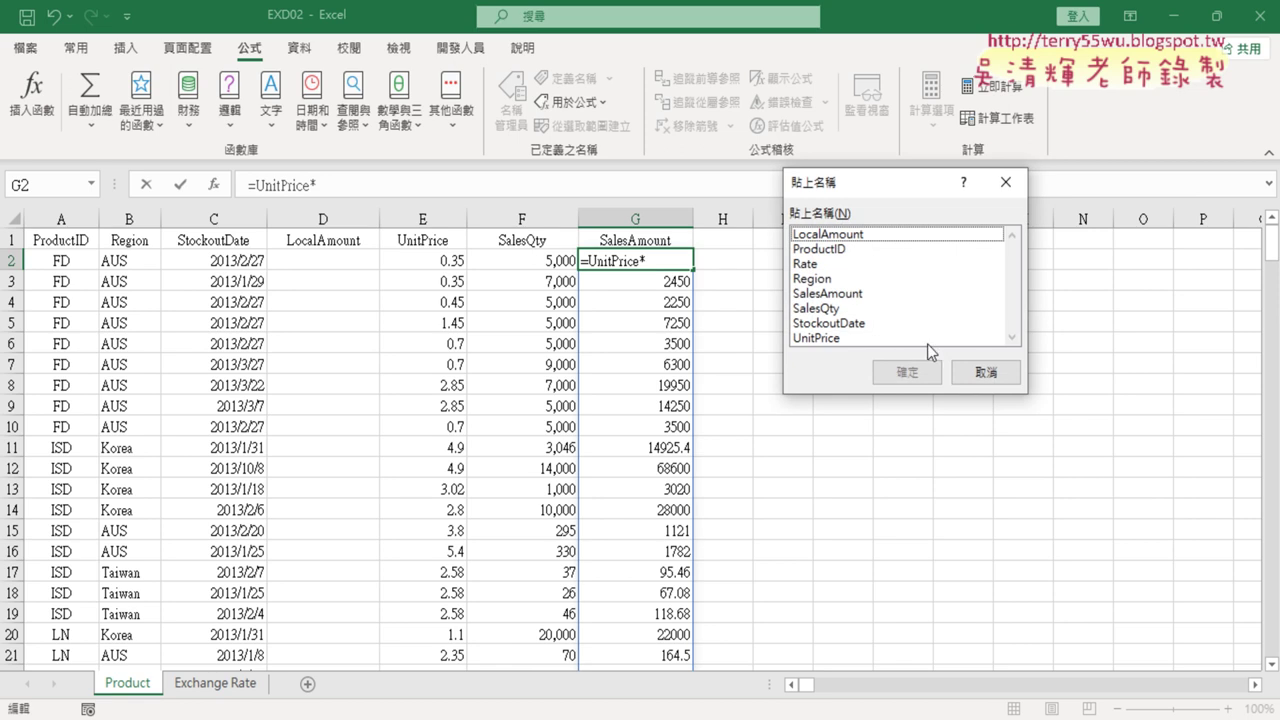
{"action": "left_click", "coordinate": [834, 309]}
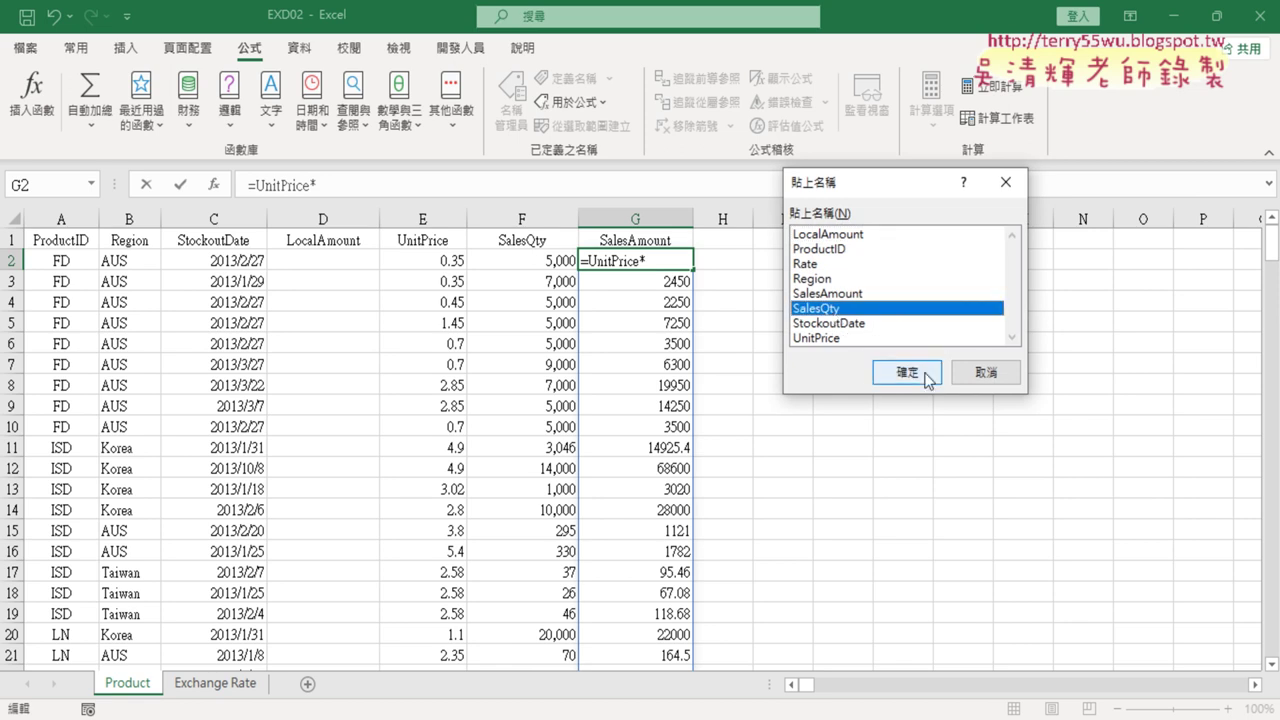
{"action": "left_click", "coordinate": [907, 372]}
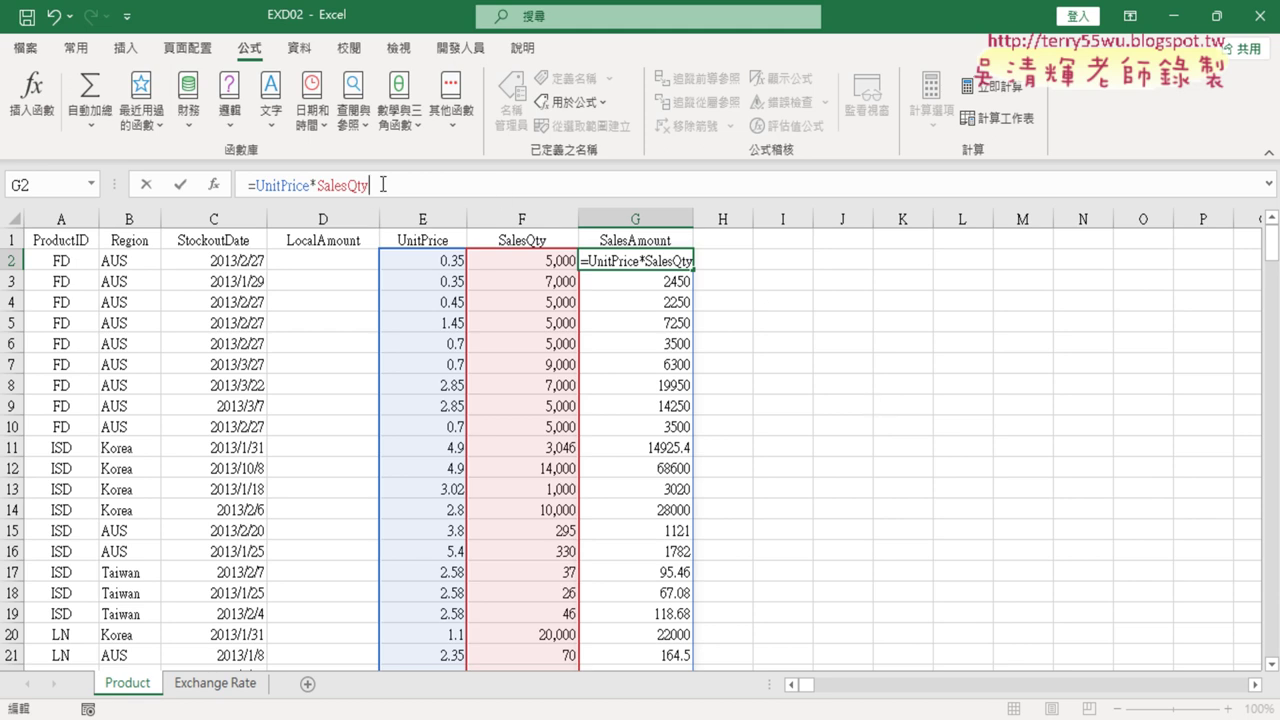
Step: Re-insert the SalesQty name and commit =UnitPrice*SalesQty in G2, showing 1750
{"action": "left_click_drag", "start_coordinate": [381, 185], "coordinate": [318, 186]}
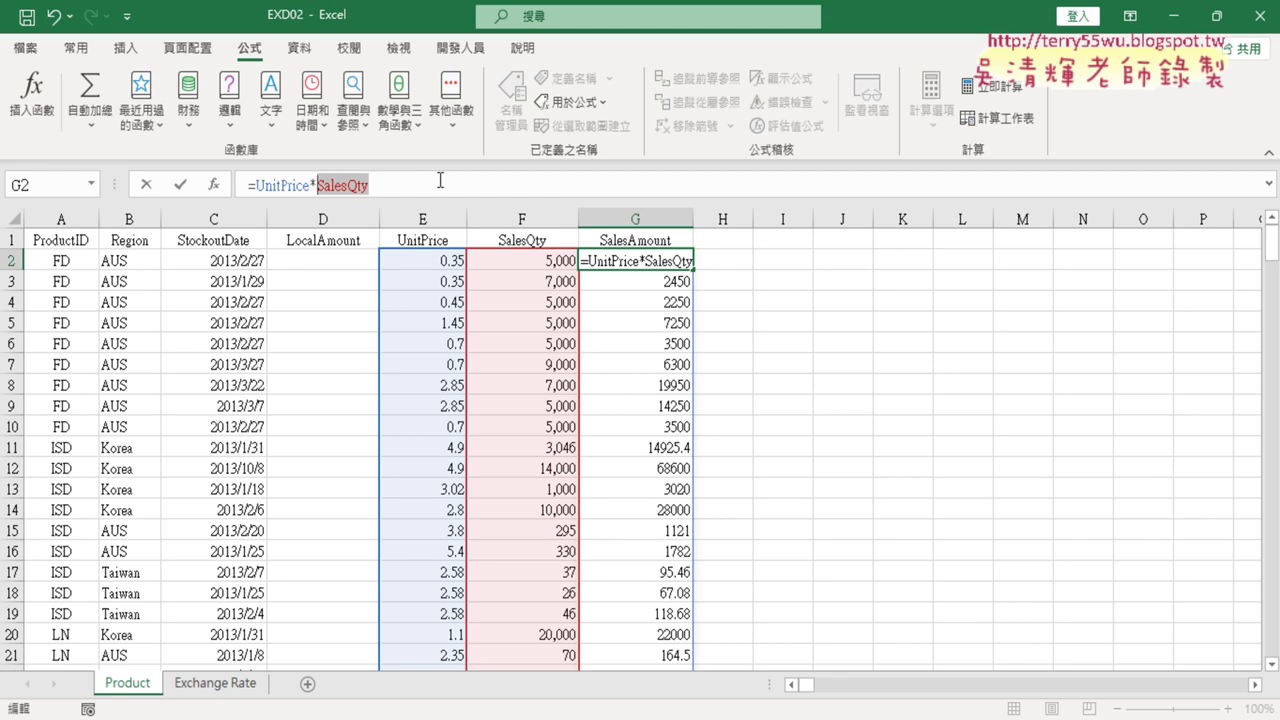
{"action": "key", "text": "Delete"}
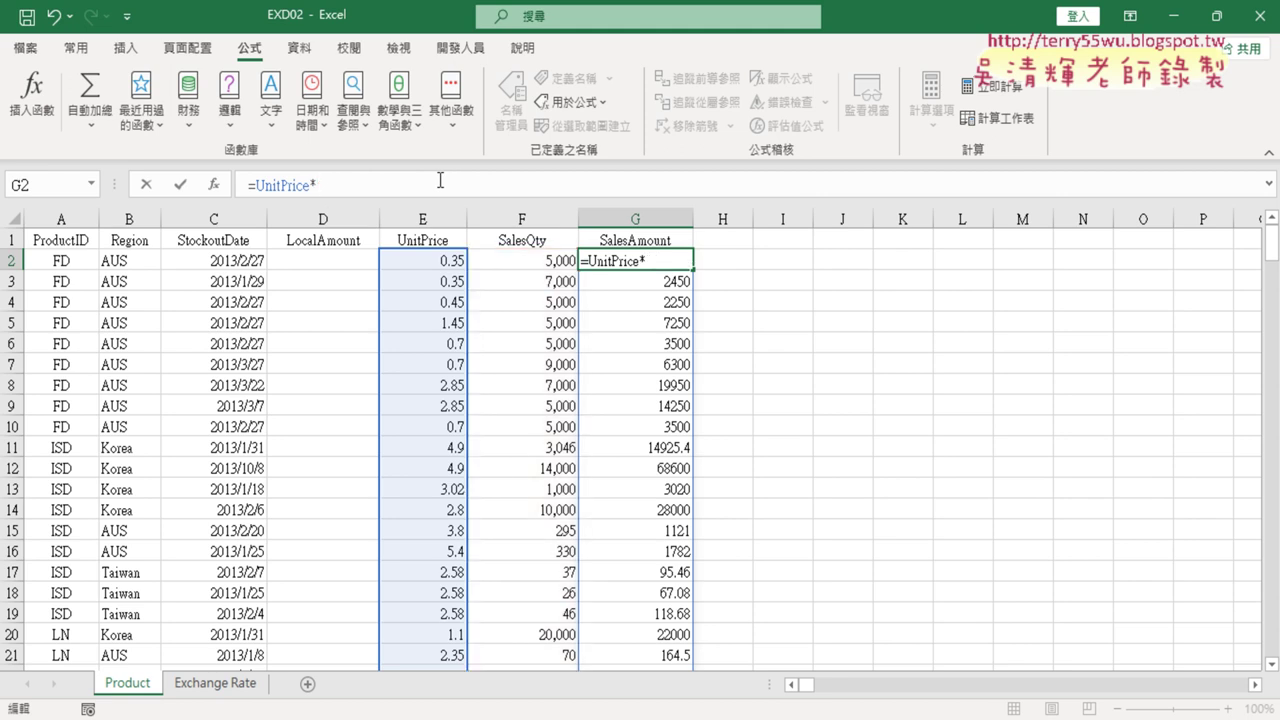
{"action": "key", "text": "F3"}
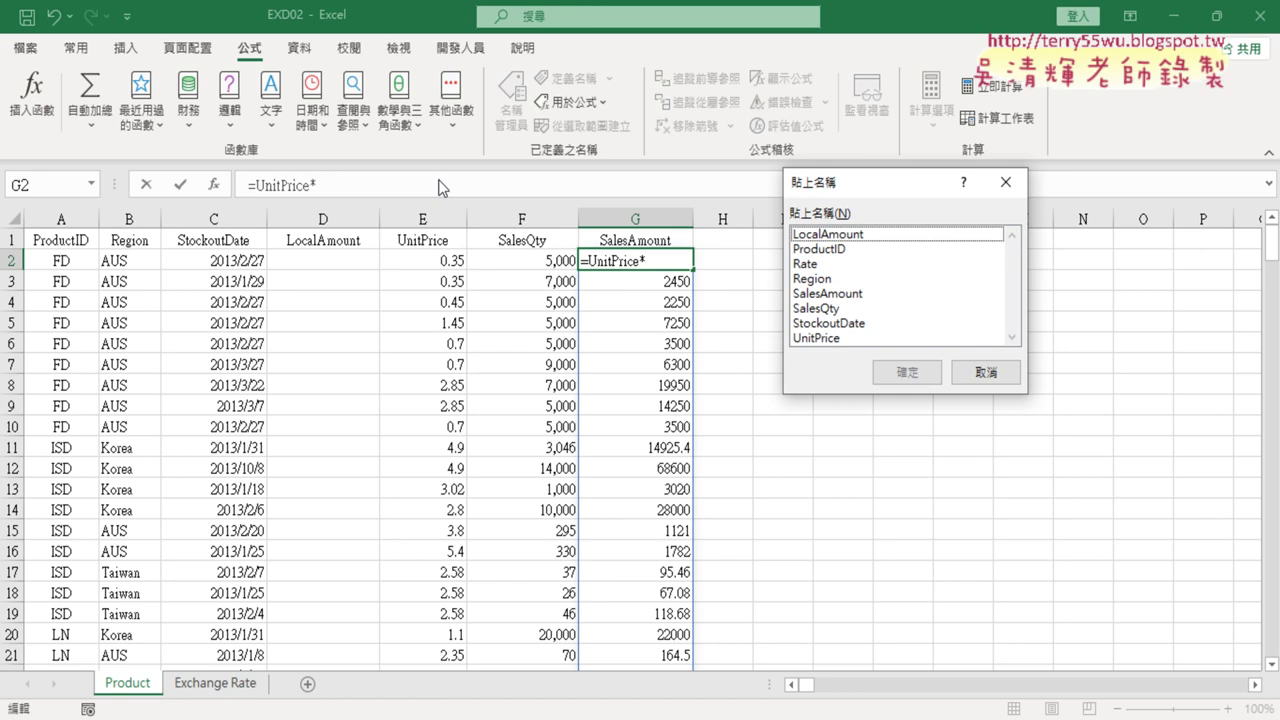
{"action": "left_click", "coordinate": [836, 309]}
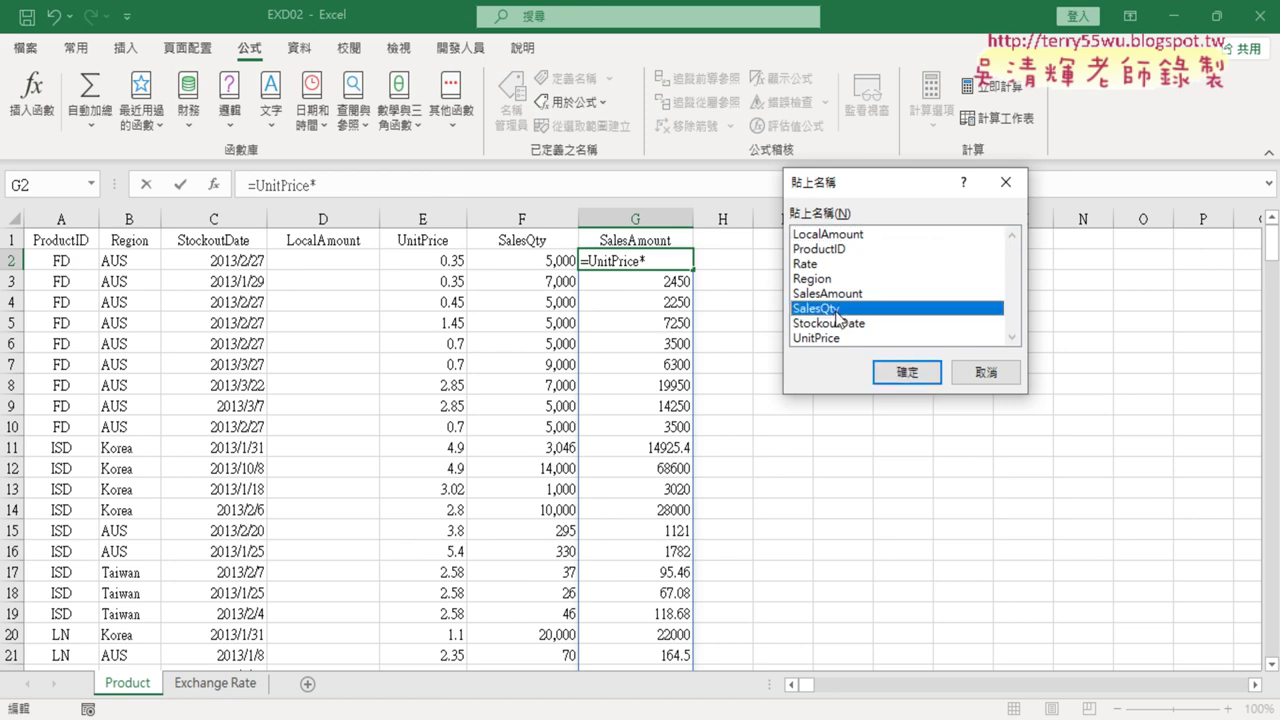
{"action": "left_click", "coordinate": [905, 372]}
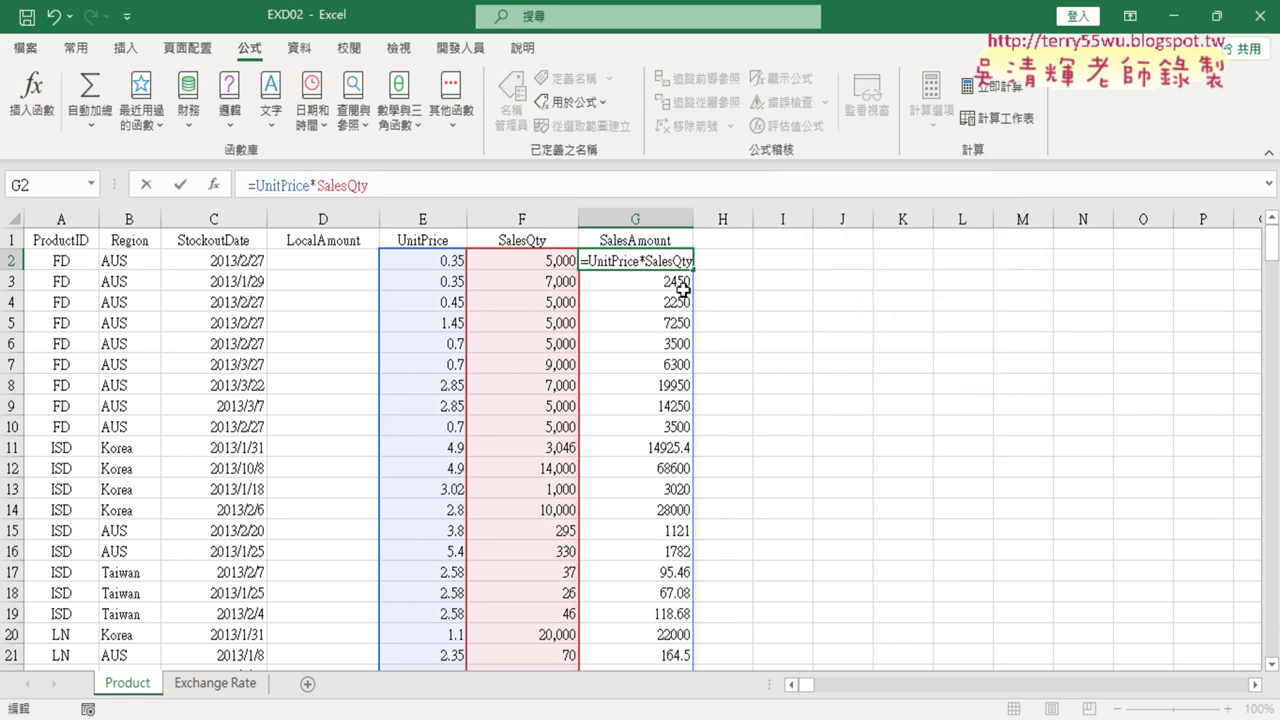
{"action": "left_click", "coordinate": [184, 186]}
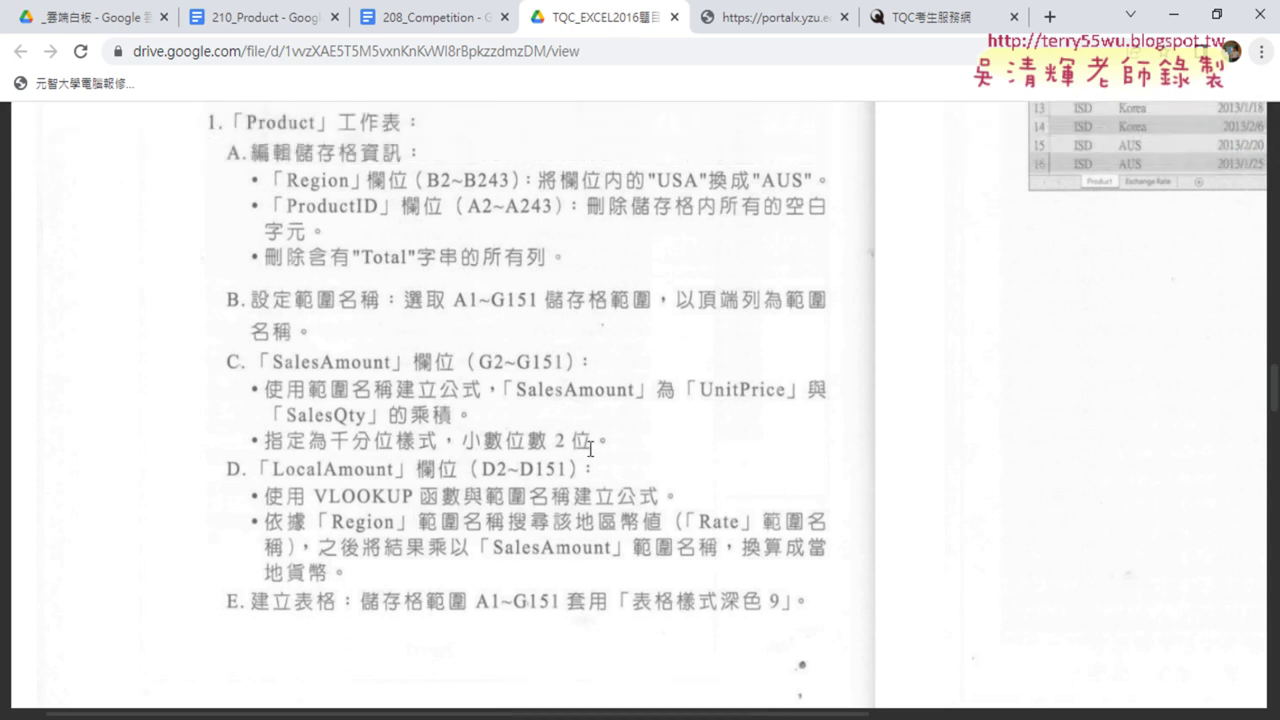
{"action": "key", "text": "alt+Tab"}
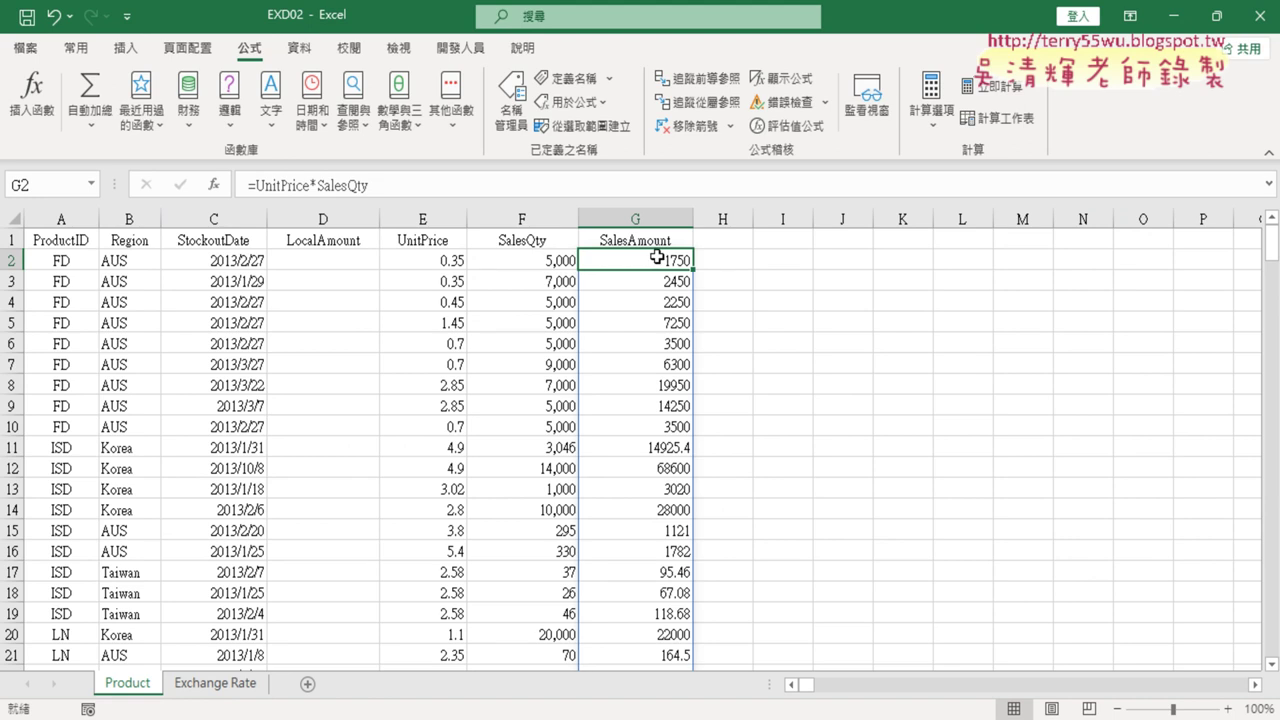
Step: Give G2:G151 Comma Style, trying fewer decimals before settling on two (1,750.00)
{"action": "key", "text": "ctrl+shift+Down"}
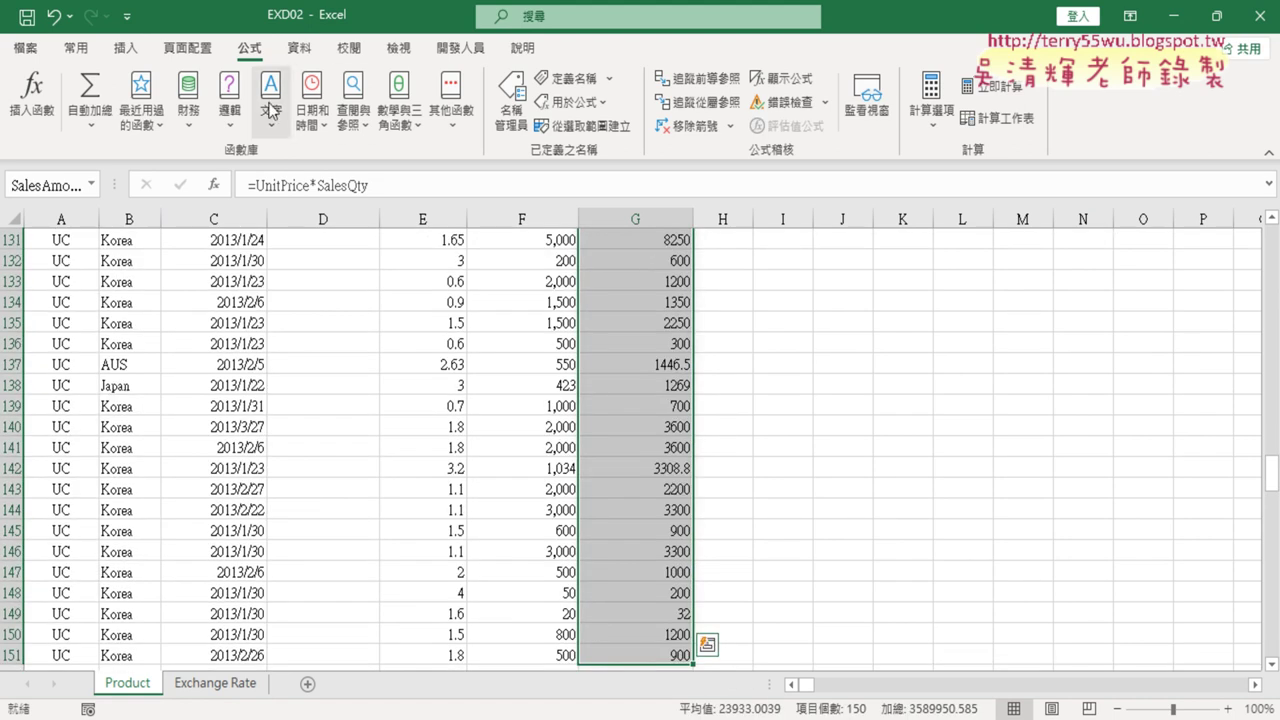
{"action": "left_click", "coordinate": [68, 50]}
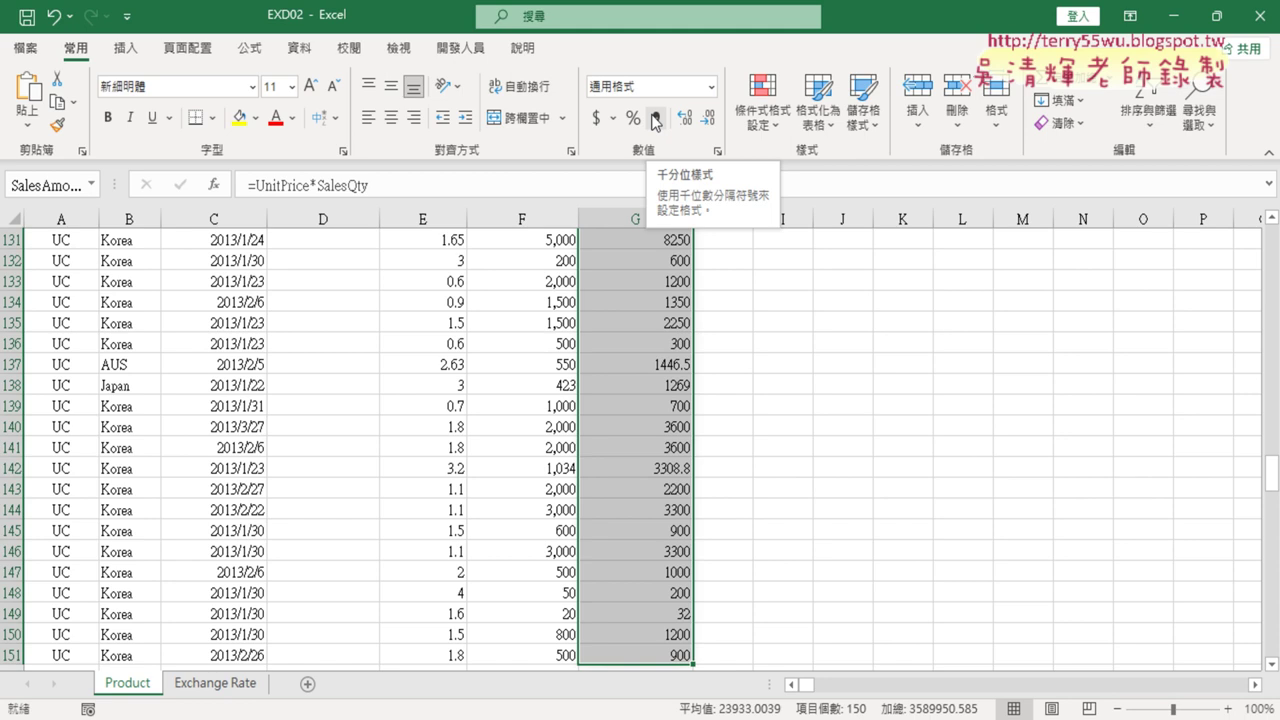
{"action": "left_click", "coordinate": [655, 120]}
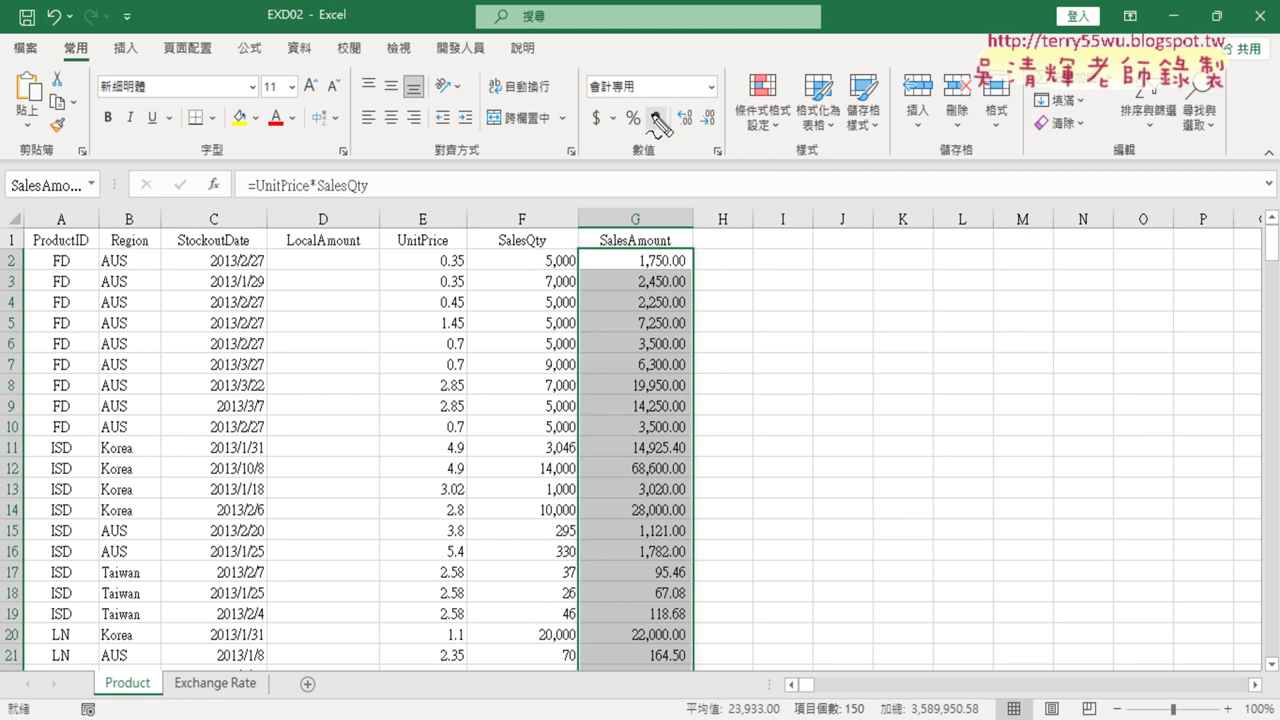
{"action": "mouse_move", "coordinate": [645, 125]}
{"action": "left_mouse_down"}
{"action": "mouse_move", "coordinate": [668, 255]}
{"action": "mouse_move", "coordinate": [690, 230]}
{"action": "mouse_move", "coordinate": [686, 270]}
{"action": "left_mouse_up"}
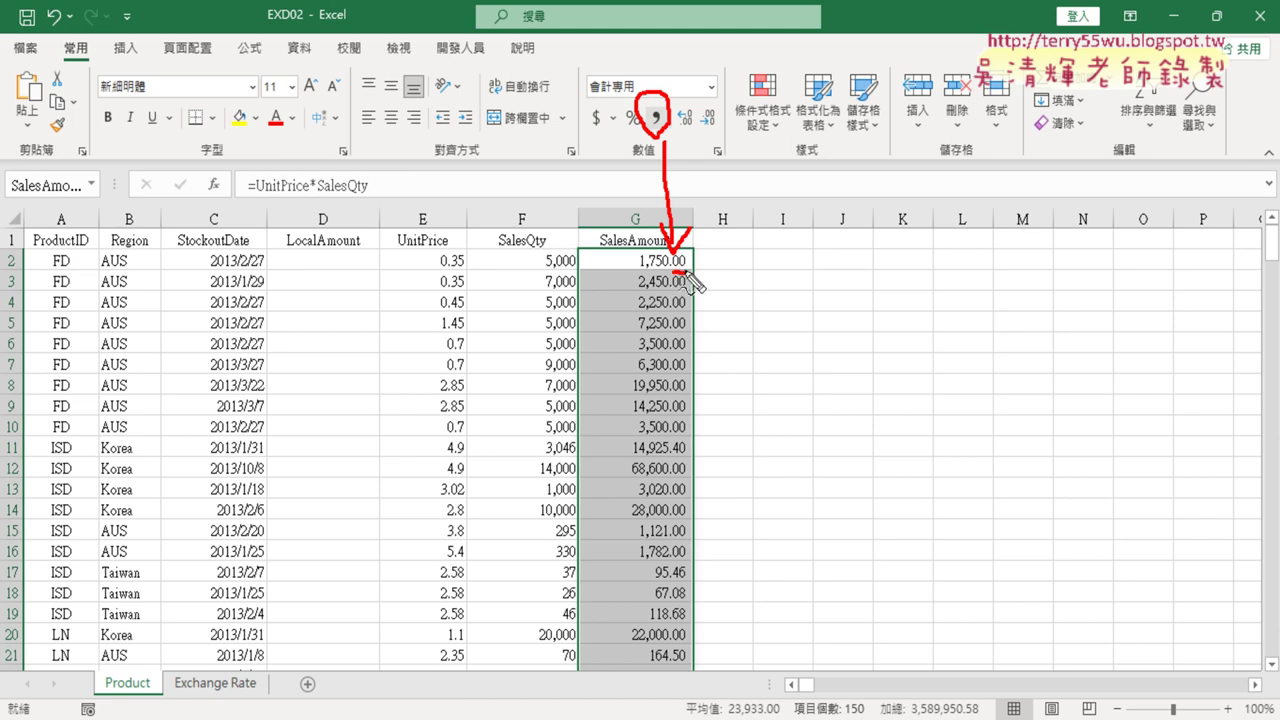
{"action": "key", "text": "Escape"}
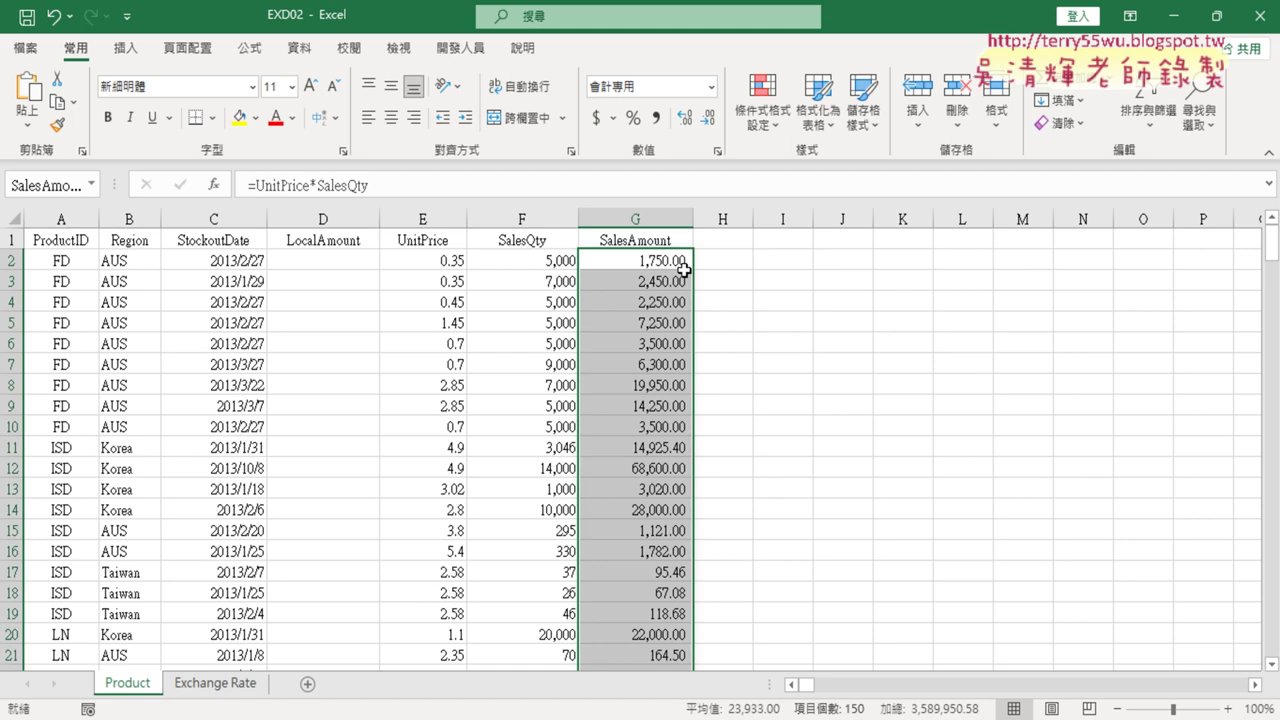
{"action": "left_click", "coordinate": [712, 122]}
{"action": "left_click", "coordinate": [712, 122]}
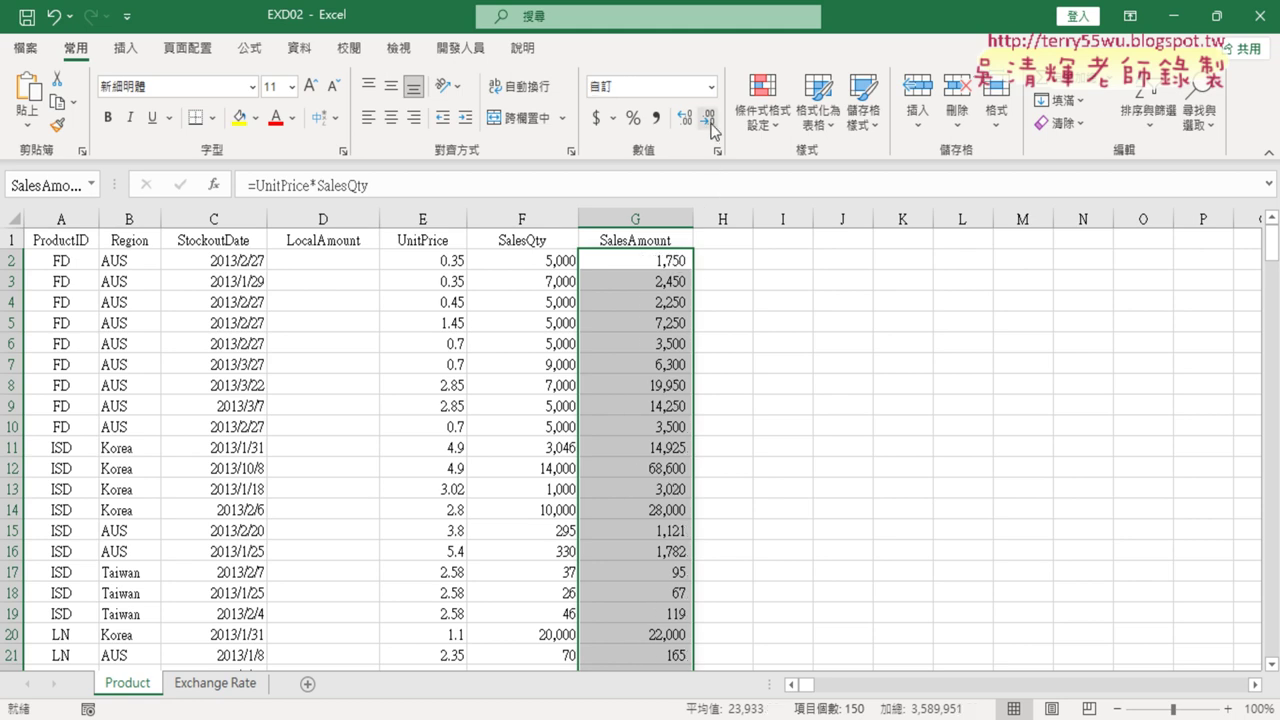
{"action": "left_click", "coordinate": [686, 120]}
{"action": "left_click", "coordinate": [686, 120]}
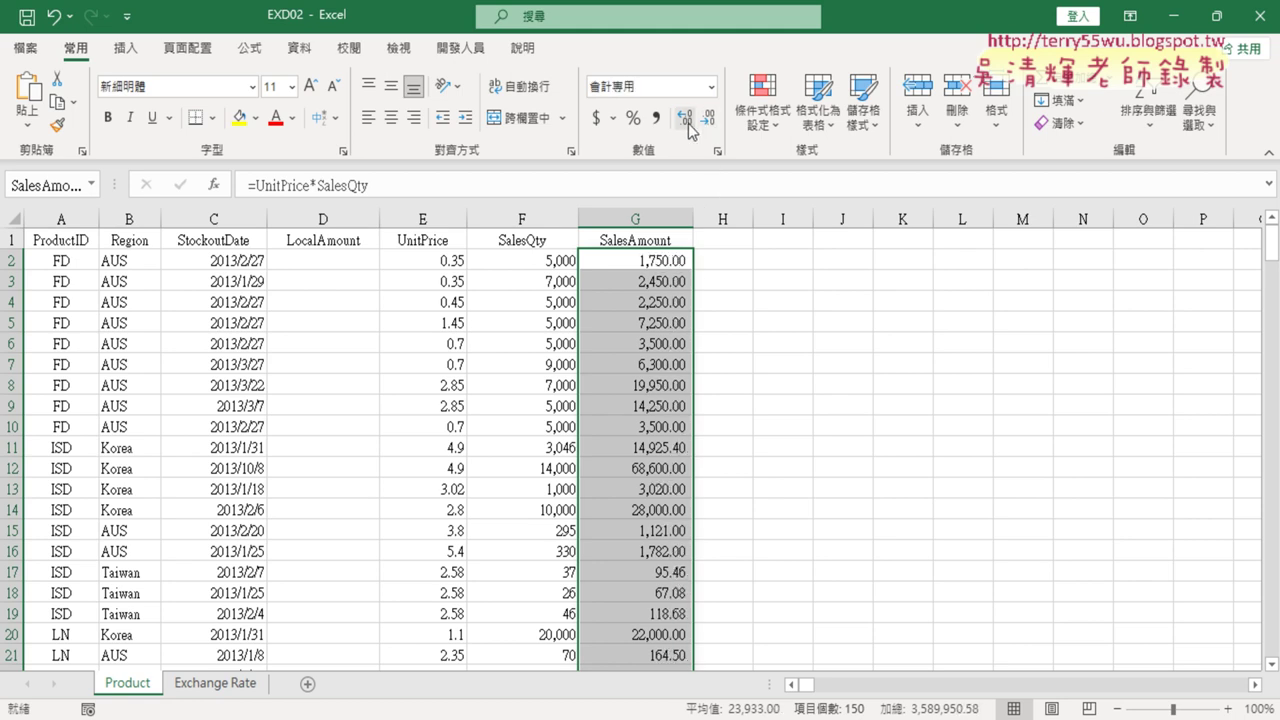